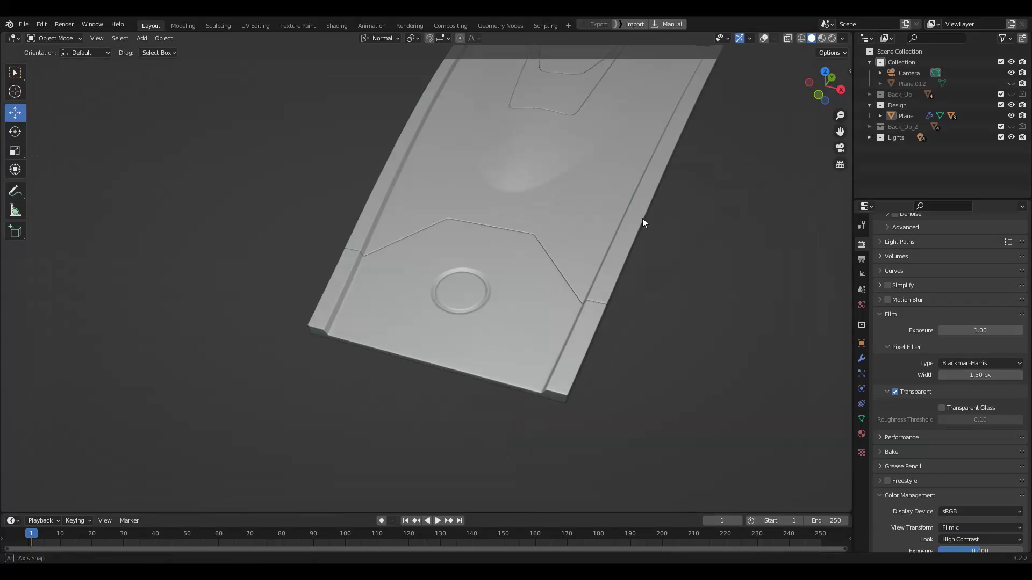
Examine the finished engine cover in wireframe overlay and rendered view.
middle_click_drag(643, 218, 480, 243)
left_click(764, 37)
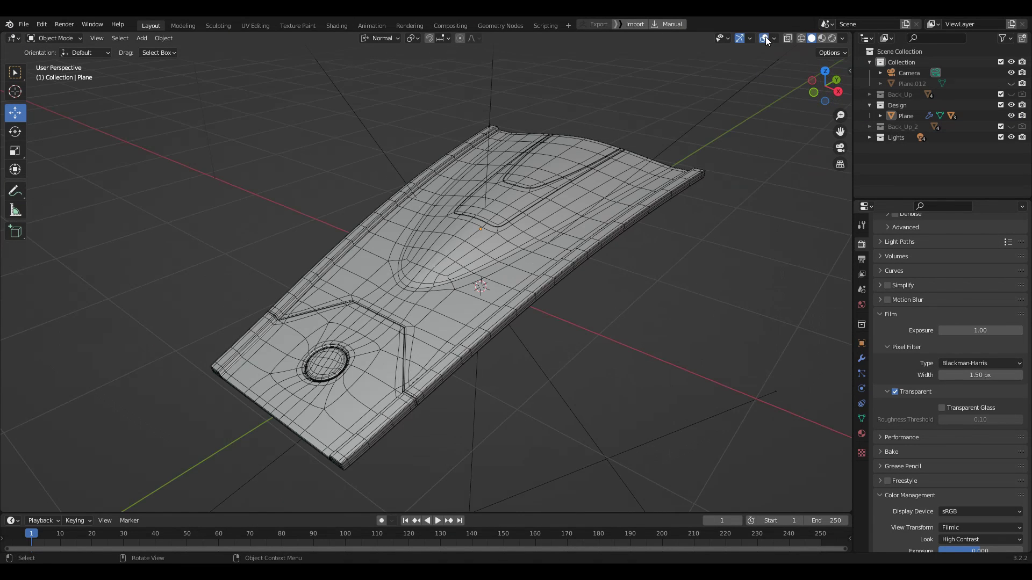
key("z")
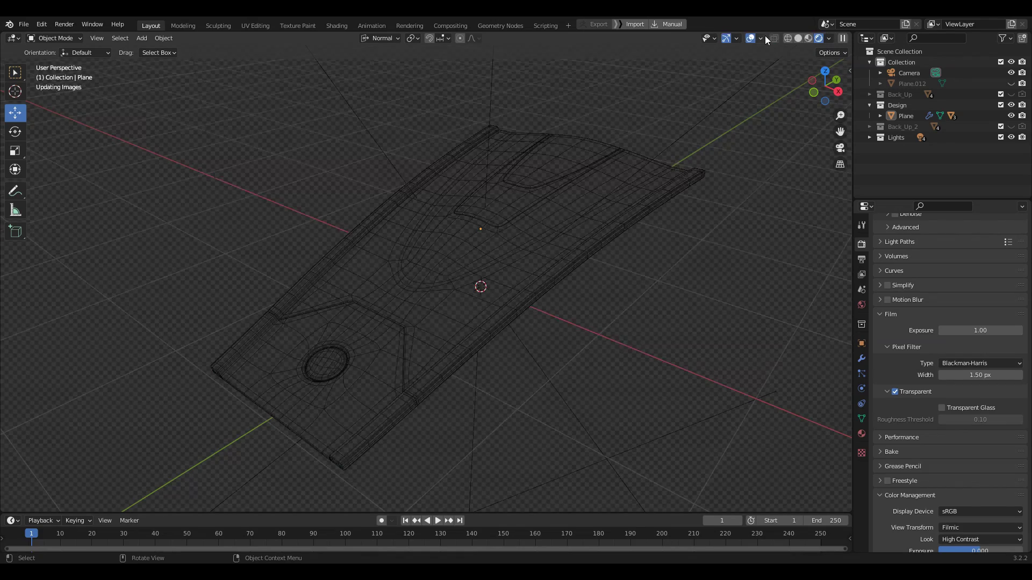
mouse_move(591, 134)
middle_mouse_down()
mouse_move(501, 198)
mouse_move(588, 147)
mouse_move(554, 143)
middle_mouse_up()
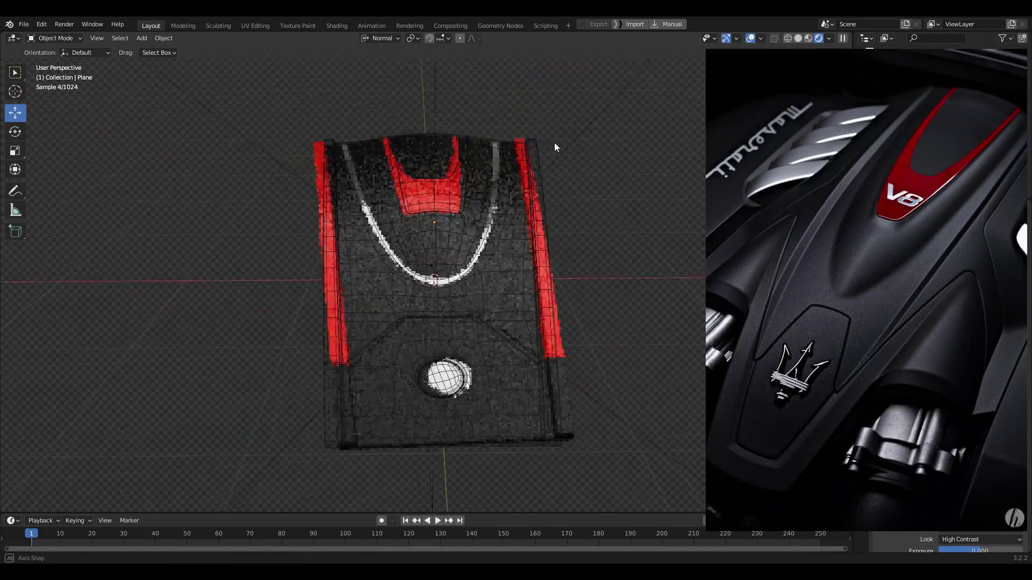
left_click(750, 38)
scroll(609, 172, "up", 3)
middle_click_drag(655, 182, 720, 205)
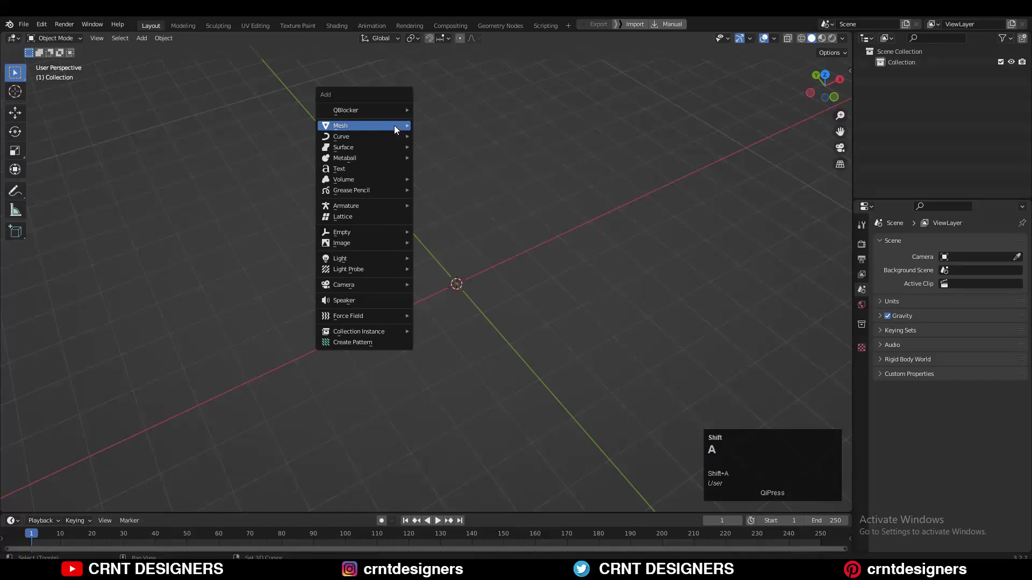
Add a plane and stretch it to a scale of 1.5 along Y in the top view.
mouse_move(395, 125)
left_click(446, 139)
left_click(827, 76)
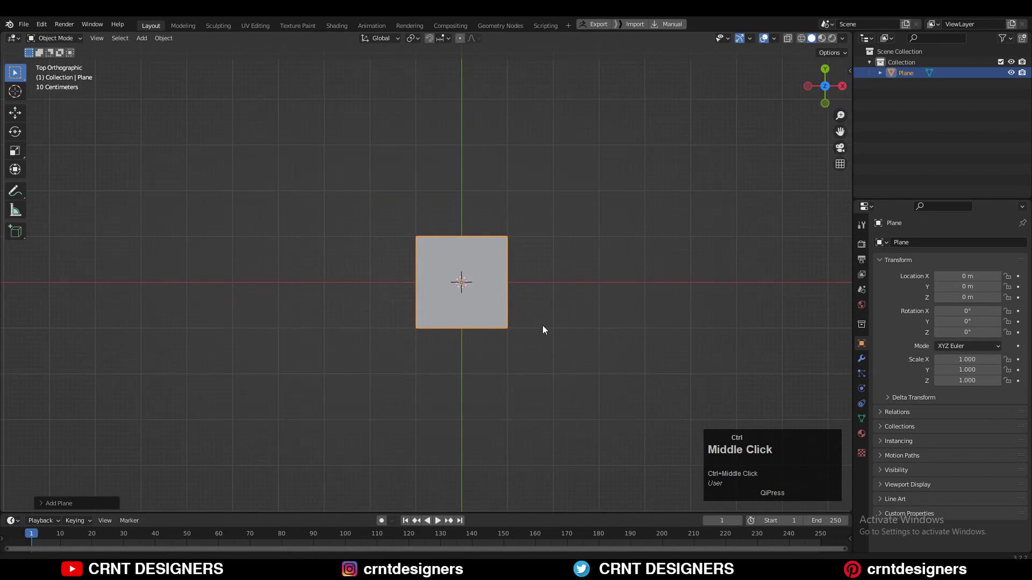
scroll(543, 324, "up", 5)
key("s")
key("y")
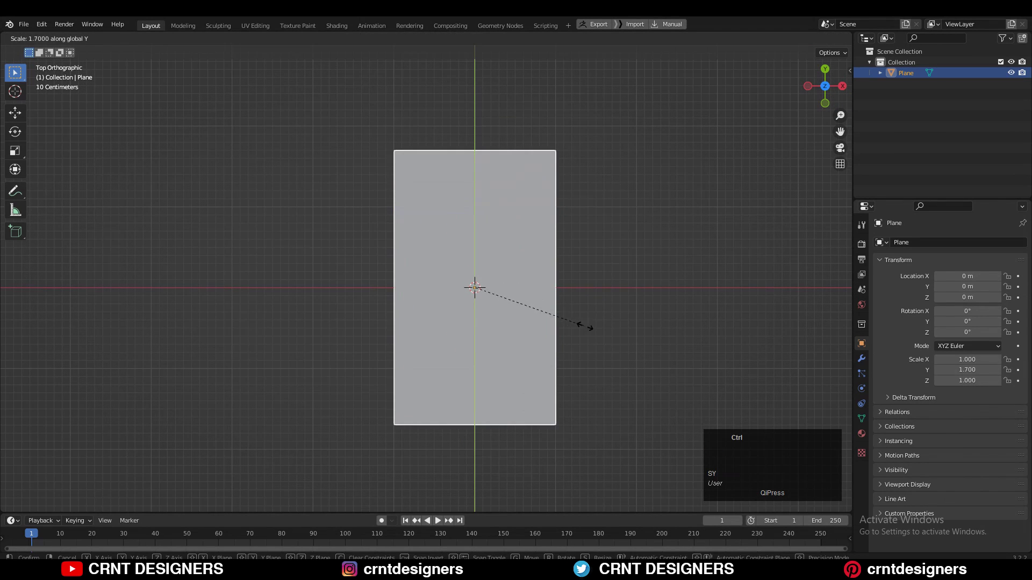
left_click(573, 320)
Cut a lengthwise centre loop into the plane, and add a cube at the origin as a separate object.
key("Tab")
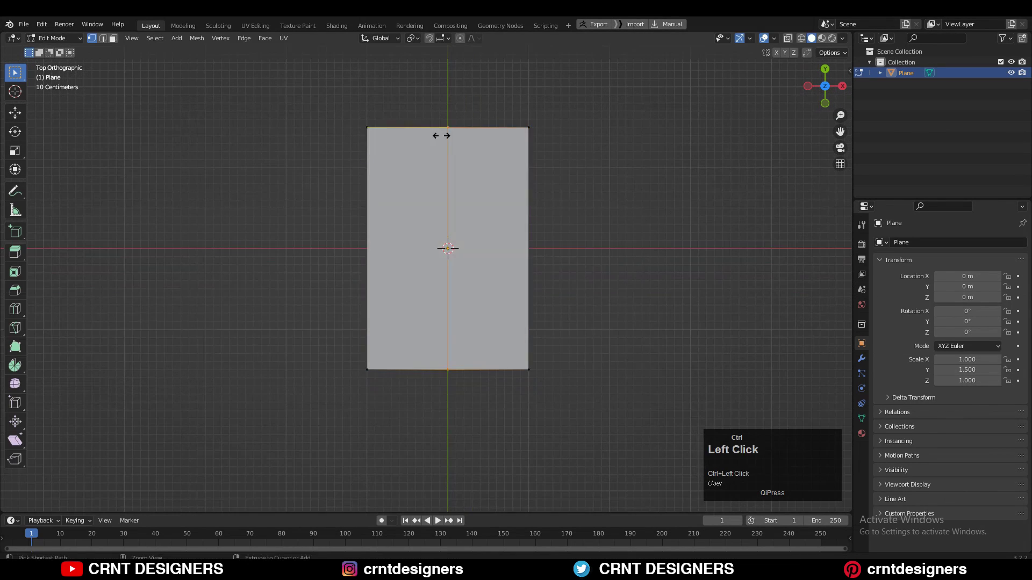
key("Tab")
key("shift+a")
mouse_move(462, 248)
left_click(521, 275)
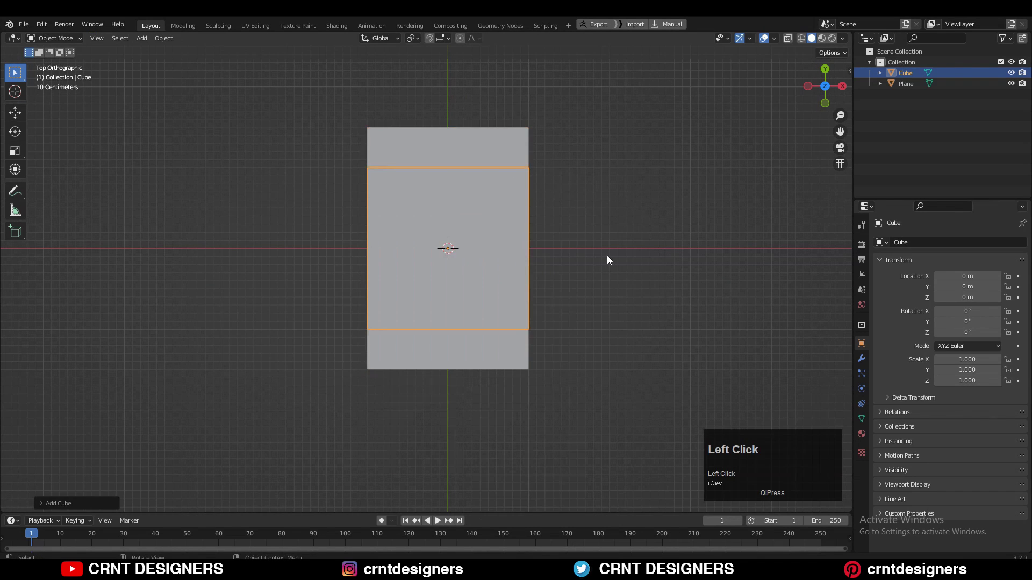
Merge the cube's two upper front vertices at their centre and do the same with the lower pair, forming a triangular prism.
middle_click_drag(607, 256, 497, 279)
key("Tab")
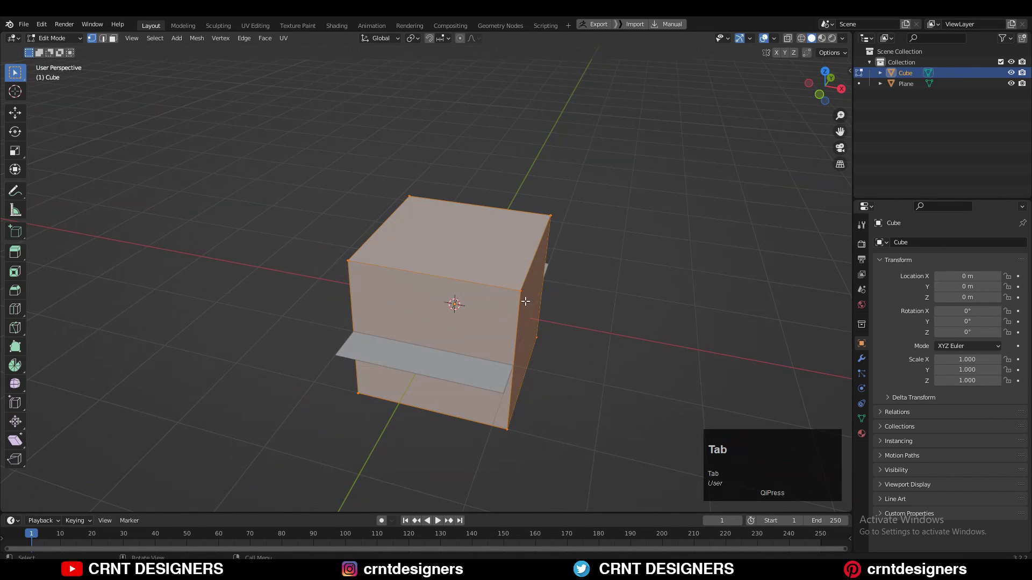
key("m")
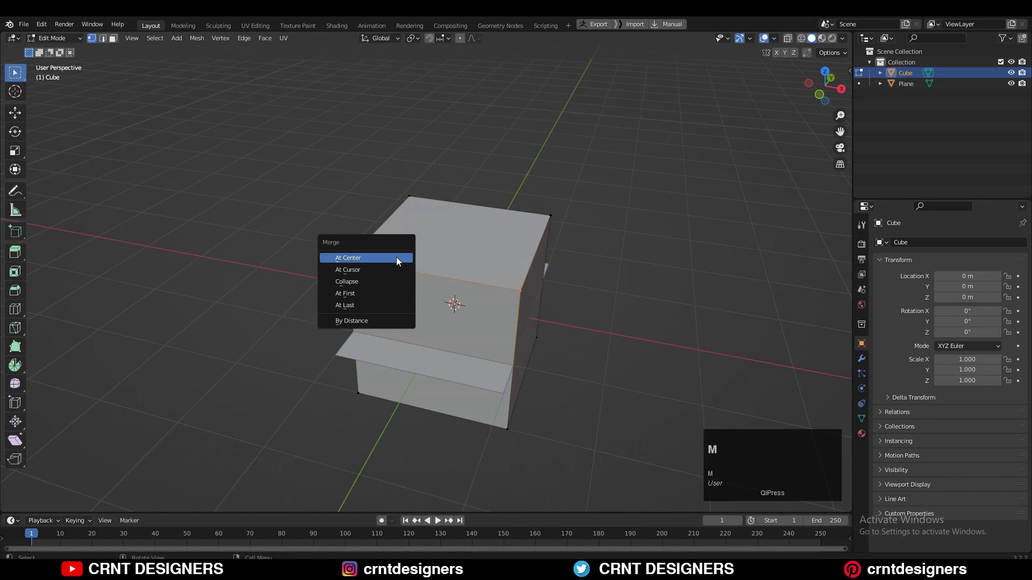
left_click(396, 258)
middle_click_drag(396, 258, 453, 400)
left_click(453, 400)
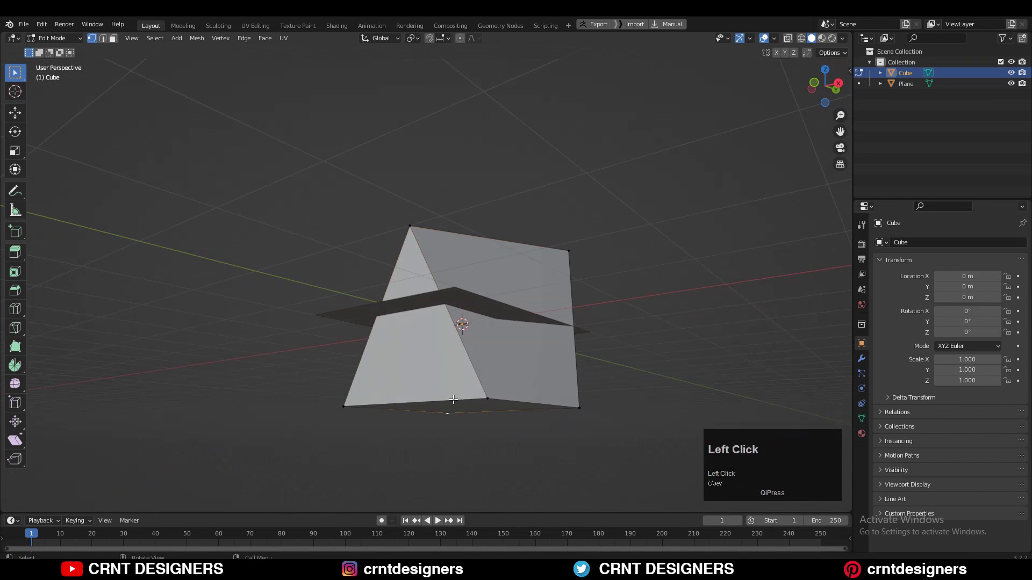
key("m")
left_click(493, 369)
Bevel the prism's front vertical edge with a width of 2 m and 10 segments.
key("2")
middle_click_drag(398, 322, 446, 253)
key("Tab")
key("ctrl+a")
left_click(457, 257)
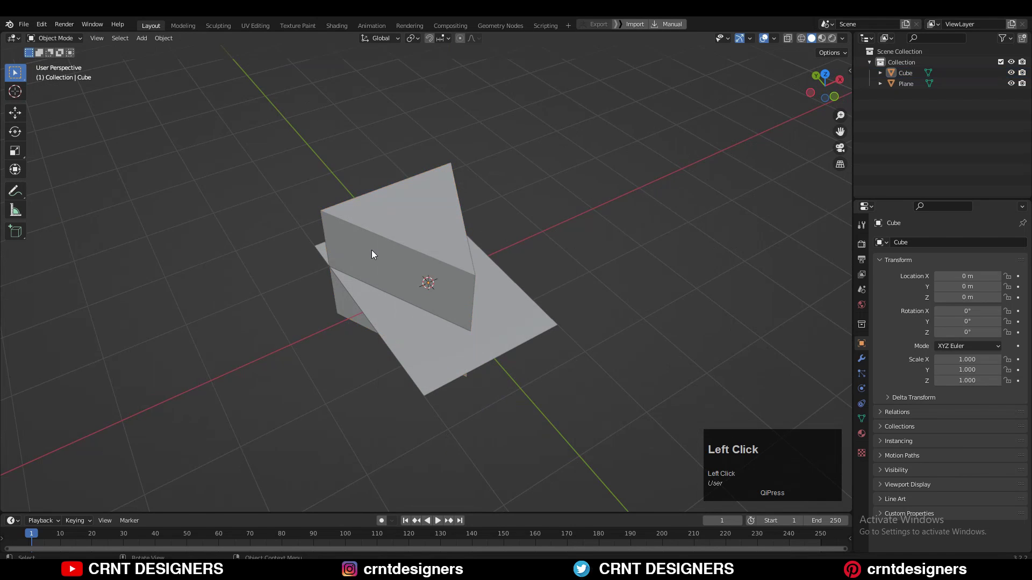
key("Tab")
key("KP_7")
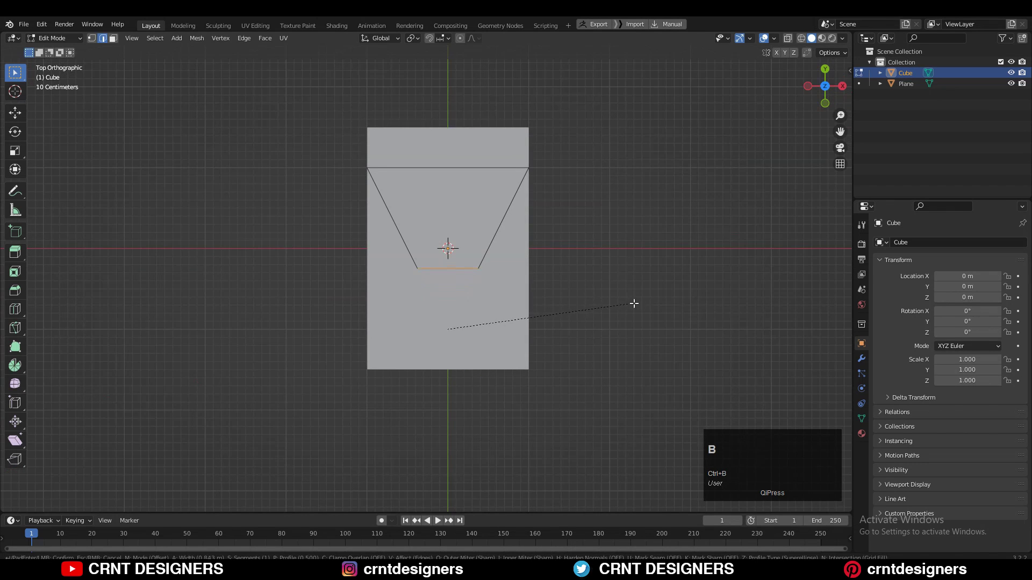
scroll(649, 295, "up", 6)
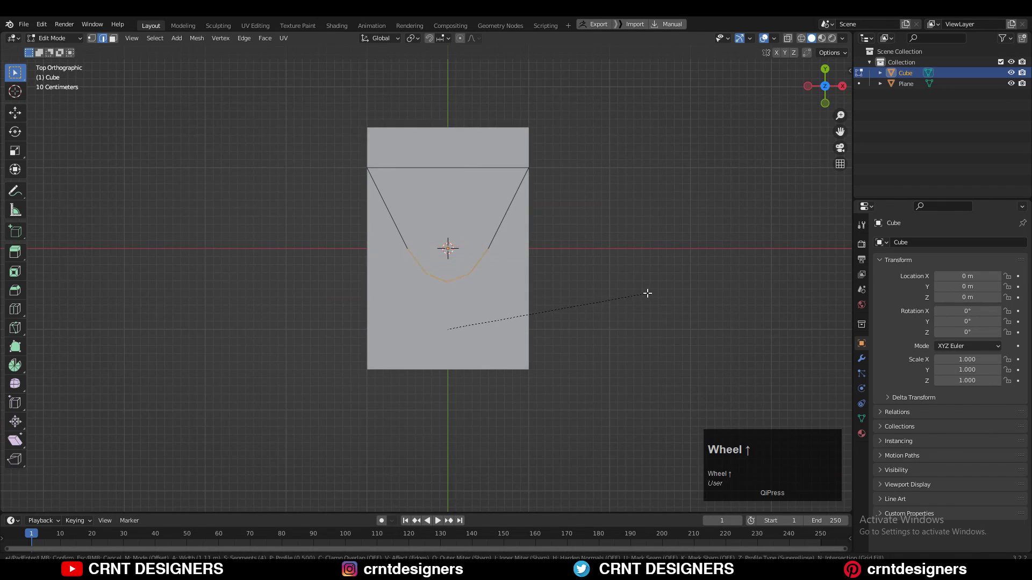
left_click(648, 293)
scroll(285, 328, "up", 4)
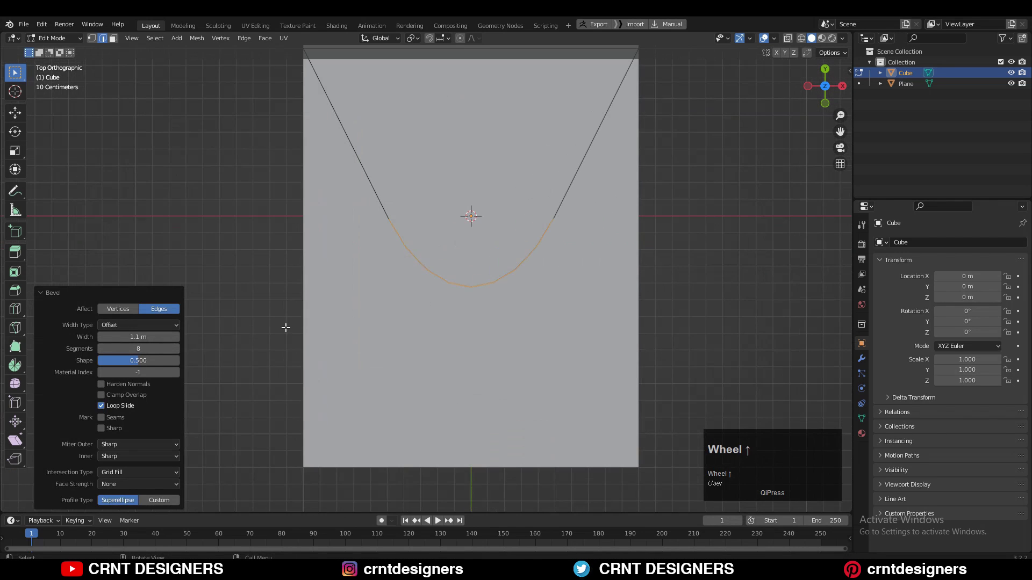
left_click(176, 349)
scroll(426, 278, "down", 3)
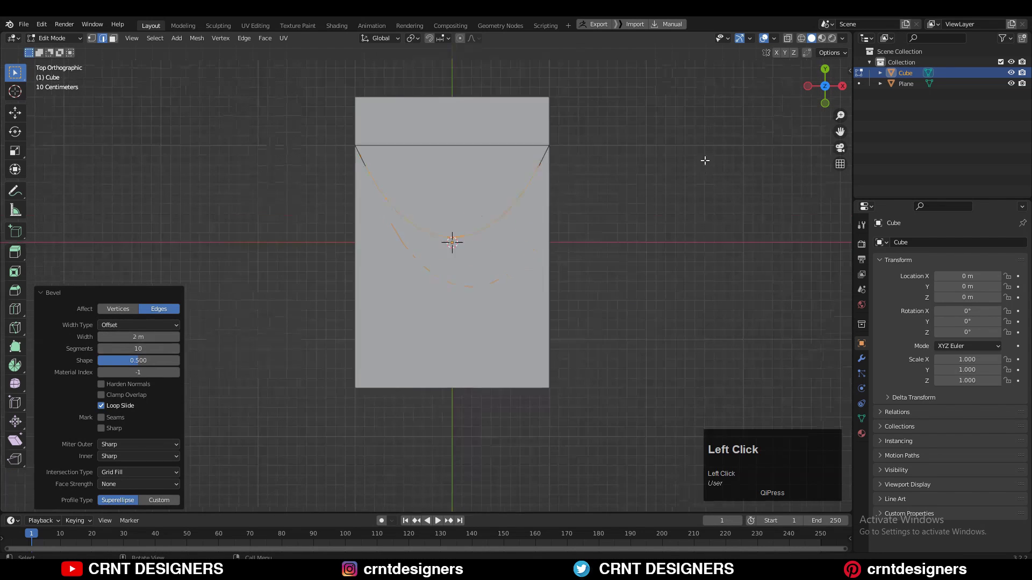
Scale the rounded block to 0.6 and stretch it to 2.58 along Y.
key("Tab")
key("s")
left_click(539, 189)
key("s")
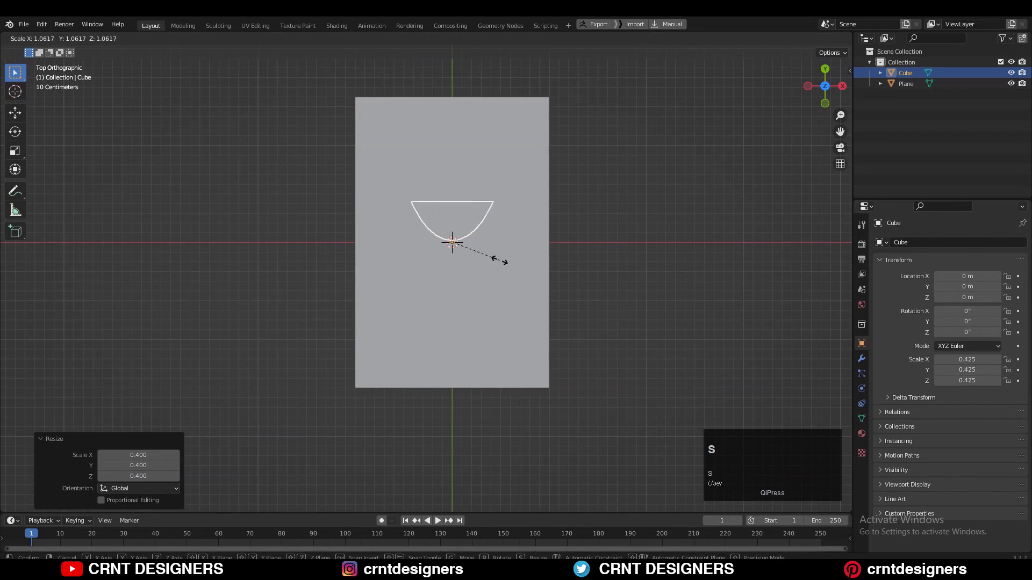
middle_click(483, 205)
left_click(483, 205, "ctrl")
key("s")
key("Escape")
Move the block -1 m along Y and widen it to a scale of 0.78 along X.
key("g")
key("y")
key("minus")
key("1")
key("Return")
middle_click_drag(438, 403, 417, 343, "shift")
key("s")
key("x")
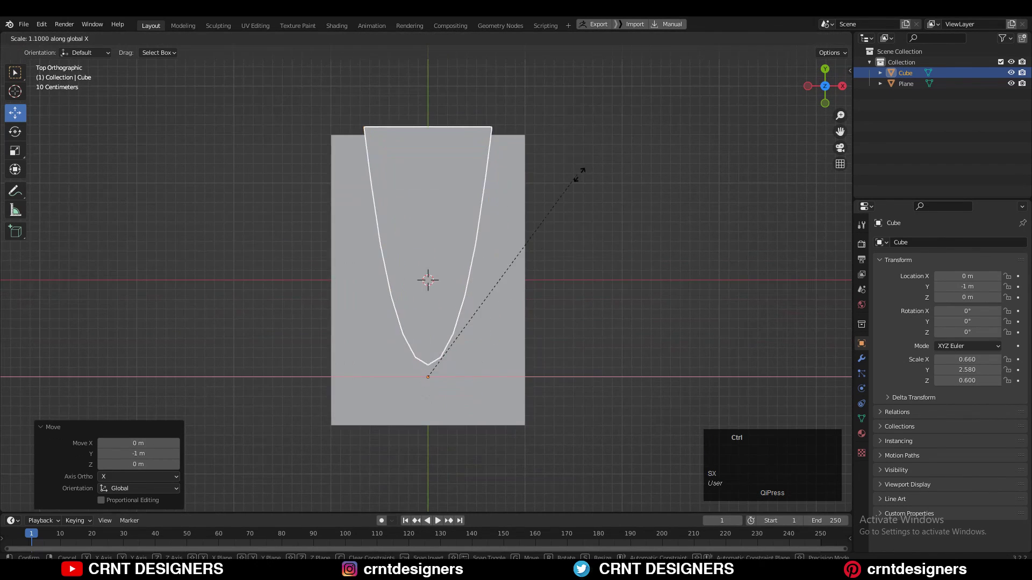
left_click(654, 178)
middle_click_drag(654, 179, 507, 287)
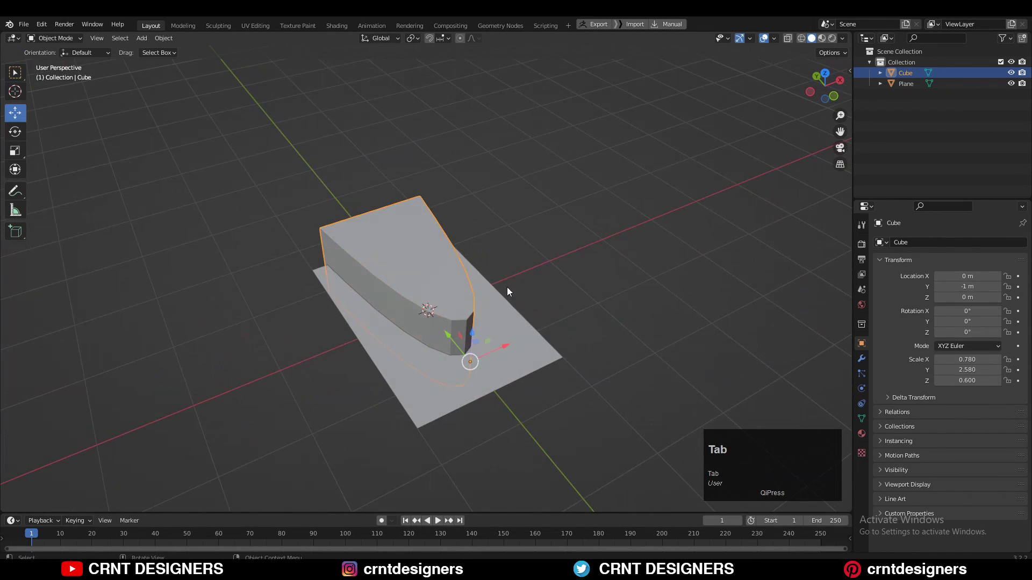
Add a Subdivision Surface modifier to the rounded block.
middle_click_drag(404, 240, 715, 282)
right_click(716, 282)
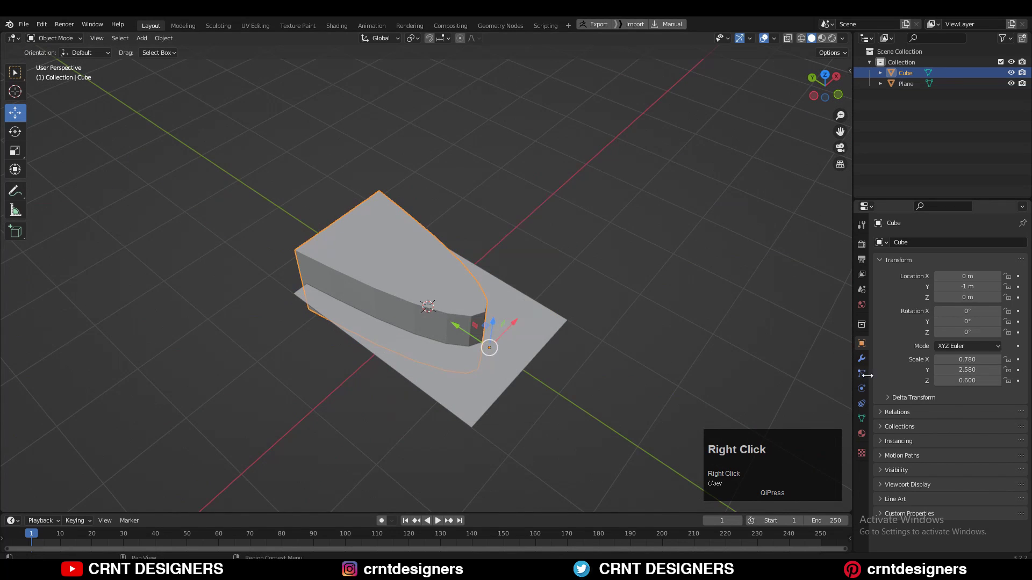
left_click(862, 358)
left_click(903, 242)
left_click(855, 438)
middle_click_drag(618, 334, 552, 305)
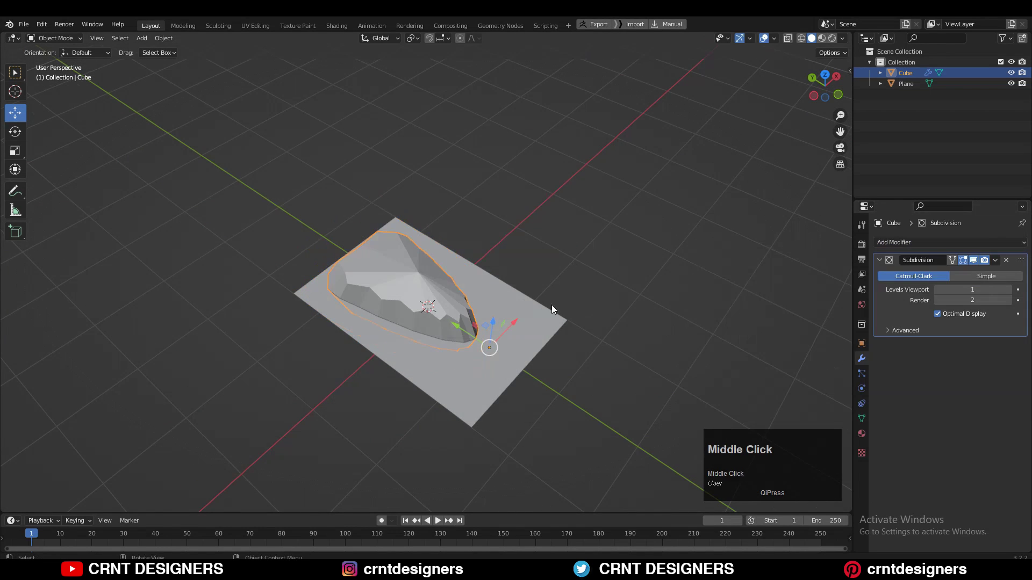
Delete the block's top, bottom and back faces, leaving only the curved side wall.
key("Tab")
left_click(451, 247)
middle_click_drag(451, 247, 705, 306)
left_click(424, 279)
left_click(407, 296)
key("x")
left_click(408, 296)
Add supporting loop cuts close to both open ends of the curved wall and apply the Subdivision modifier.
key("ctrl+r")
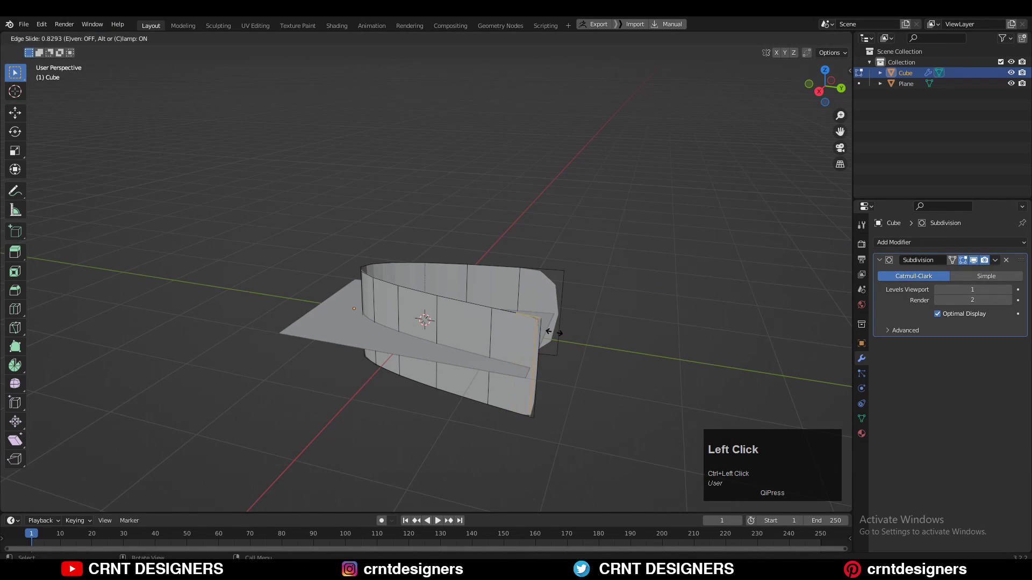
left_click(554, 333)
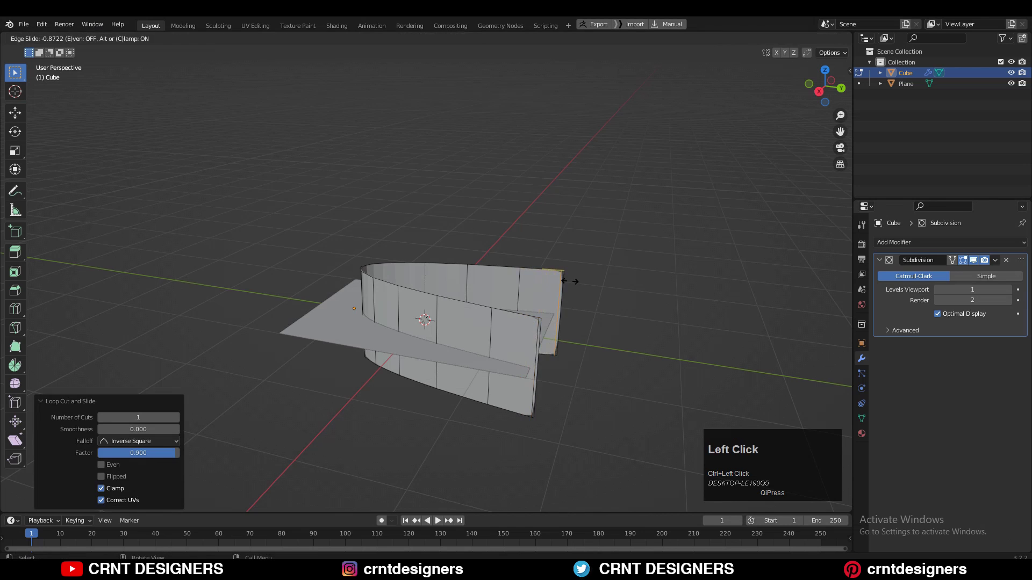
key("Tab")
left_click(949, 273)
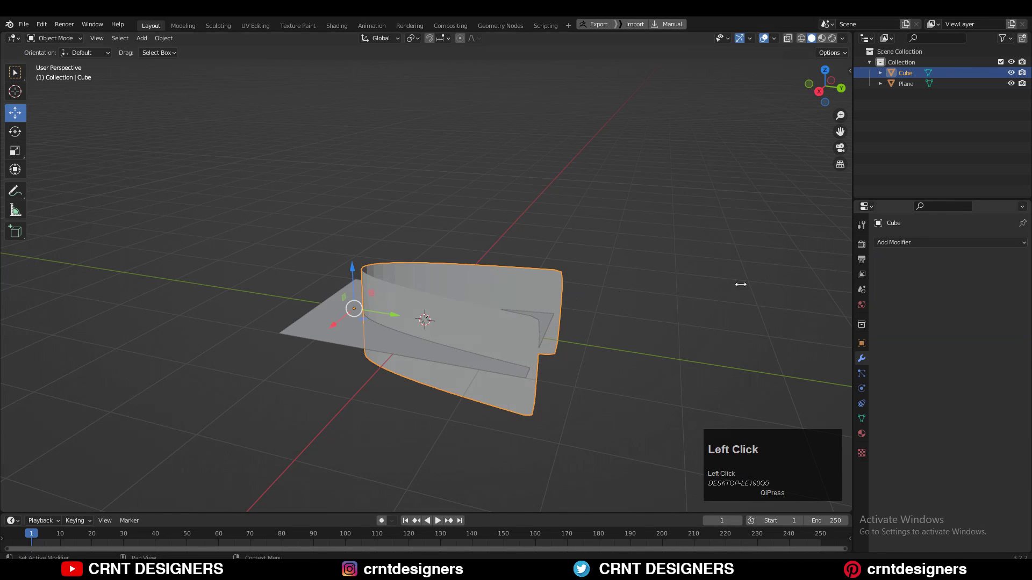
Fill the curved wall's open top and bottom edge loops with faces to close the block.
key("Tab")
middle_click_drag(547, 290, 552, 305)
scroll(552, 305, "up", 2)
scroll(552, 305, "up", 1)
key("3")
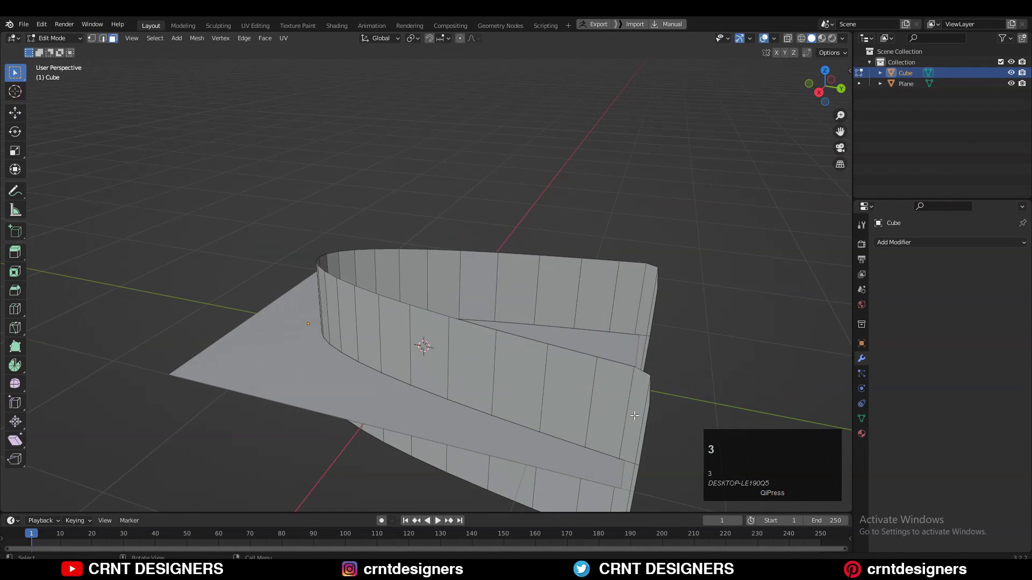
right_click(669, 282)
left_click(695, 260)
middle_click_drag(694, 260, 582, 299)
key("a")
key("ctrl+z")
middle_click_drag(485, 334, 459, 295)
key("2")
right_click(537, 366)
left_click(411, 269, "alt")
key("f")
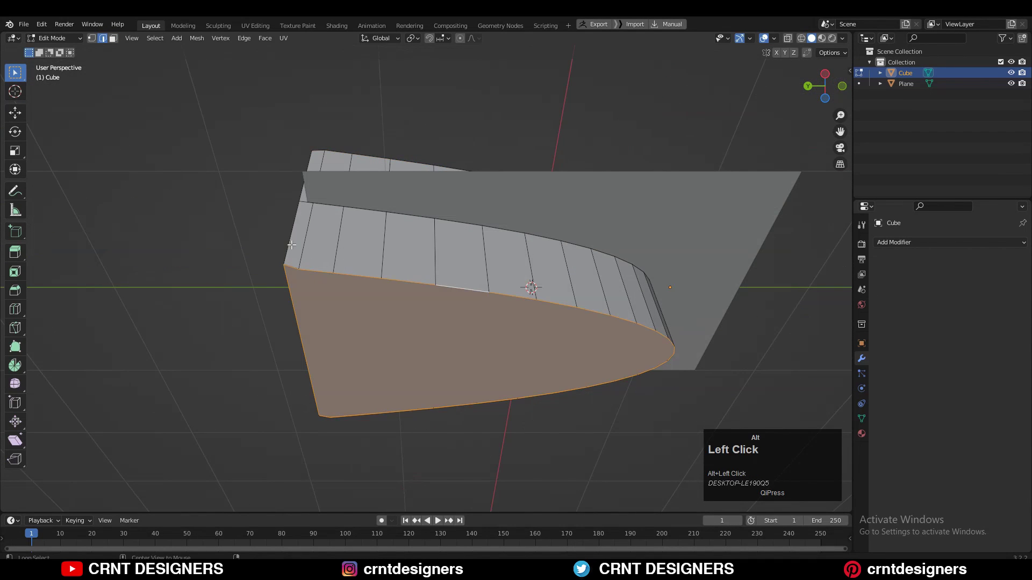
Cut the plane with the block through a Boolean Difference, giving the cutter a 0.0001 m Solidify thickness.
key("Tab")
middle_click_drag(388, 229, 679, 373)
left_click(679, 373, "shift")
key("alt+x")
left_click(731, 334)
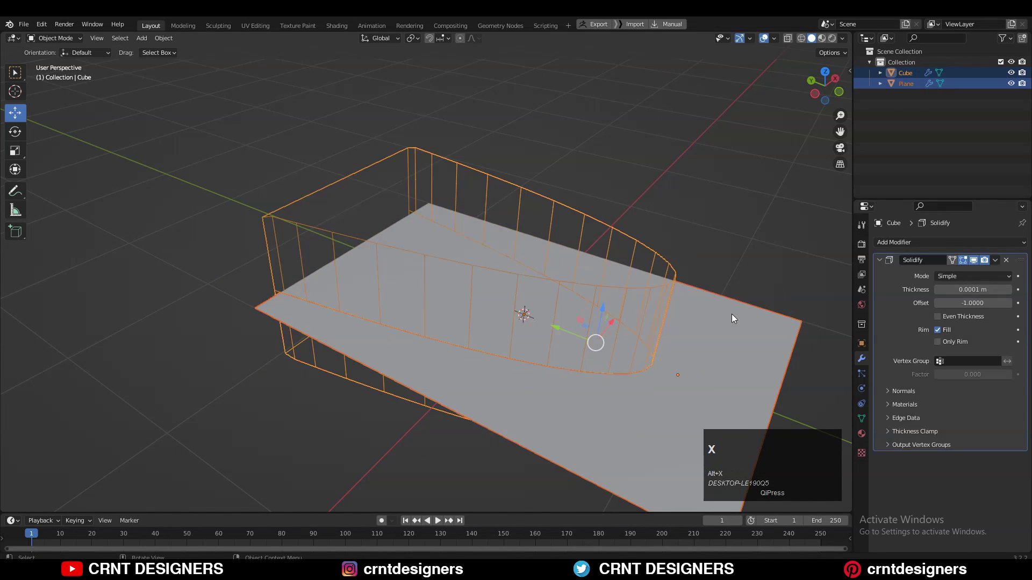
Apply the plane's Boolean modifier and delete the cutter block.
middle_click_drag(595, 254, 484, 322)
left_click(483, 322)
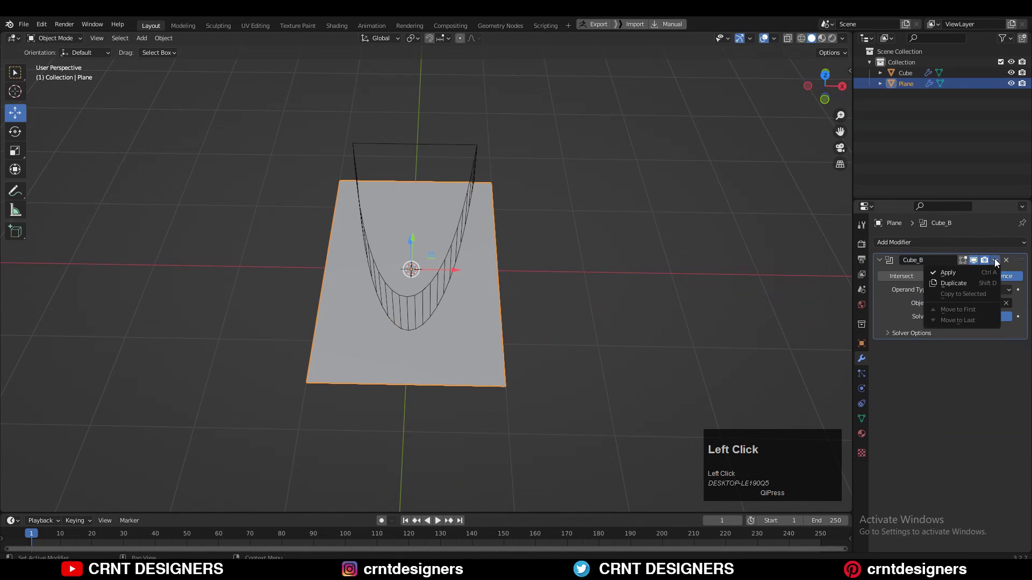
left_click(948, 273)
left_click(467, 157)
key("x")
left_click(430, 161)
Merge all of the plane's vertices by distance to clean up the curved cut.
left_click(423, 211)
key("Tab")
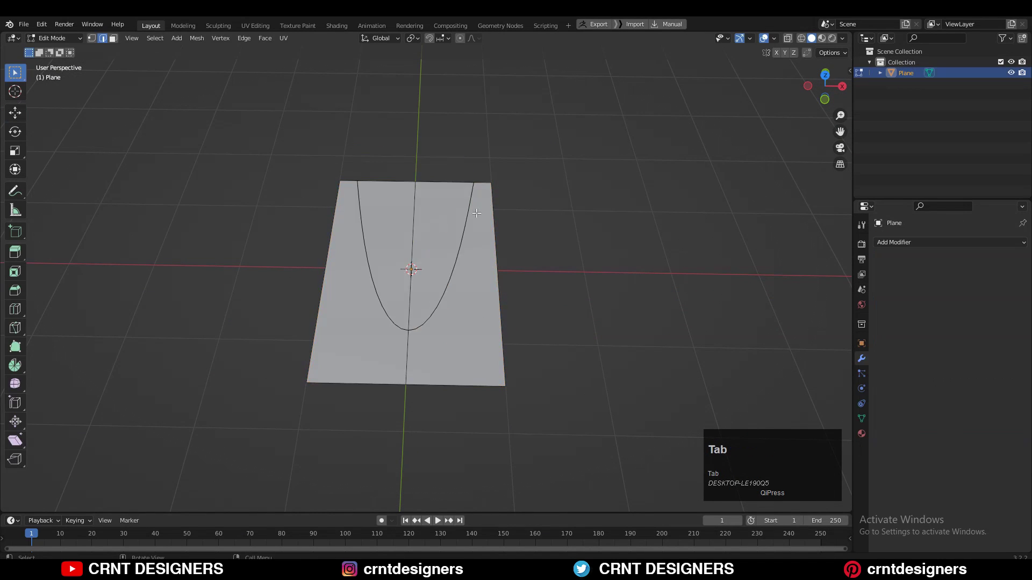
middle_click_drag(476, 213, 487, 294)
scroll(487, 294, "up", 2)
middle_click_drag(551, 233, 588, 197)
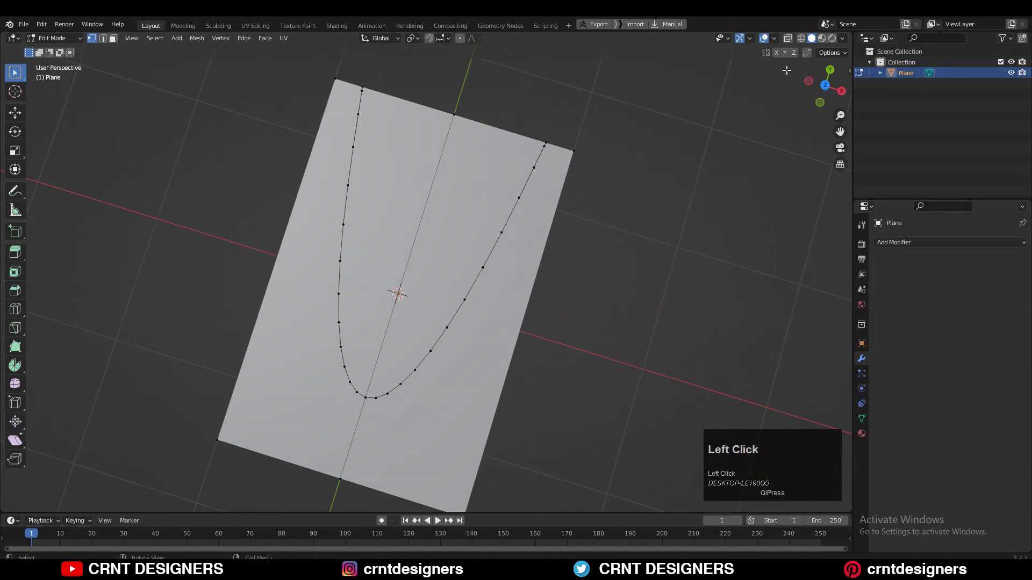
middle_click_drag(787, 71, 543, 281)
key("a")
left_click(559, 311)
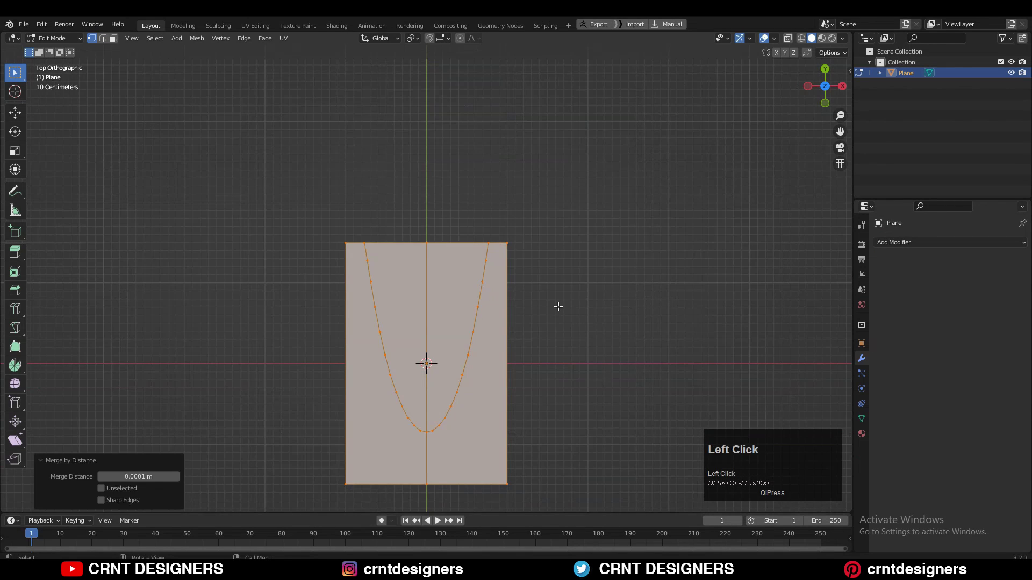
Delete the plane's faces on the negative X side of the centre line, keeping only one half.
key("3")
scroll(426, 306, "up", 1)
left_click_drag(410, 188, 312, 478)
middle_click_drag(399, 416, 384, 358, "shift")
key("x")
left_click(426, 286)
Knife-cut straight from the curve's vertices to the half-plane's outer edge, and from the vertices near its tip down to the lower edge.
scroll(383, 358, "up", 3)
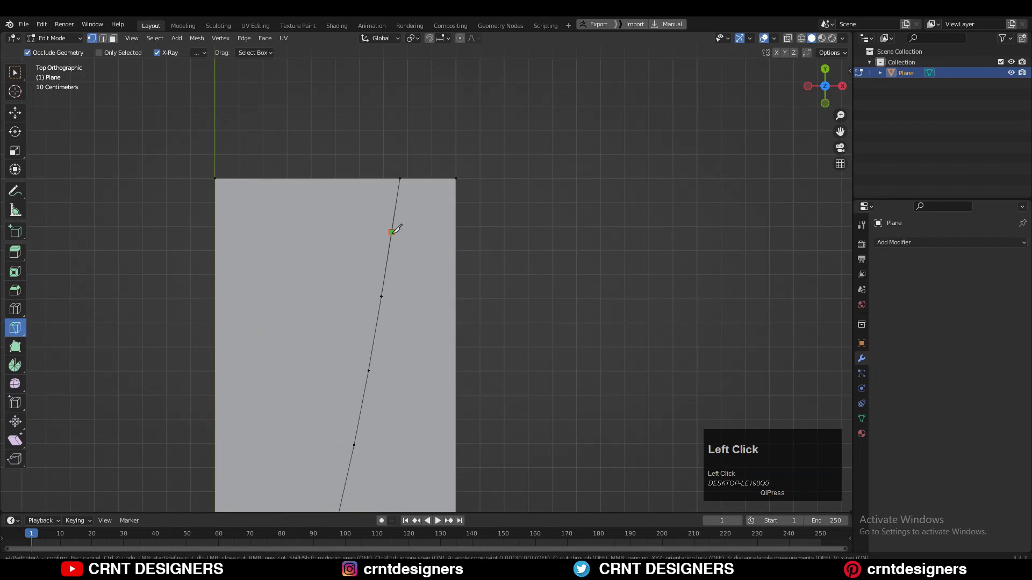
scroll(410, 302, "up", 1)
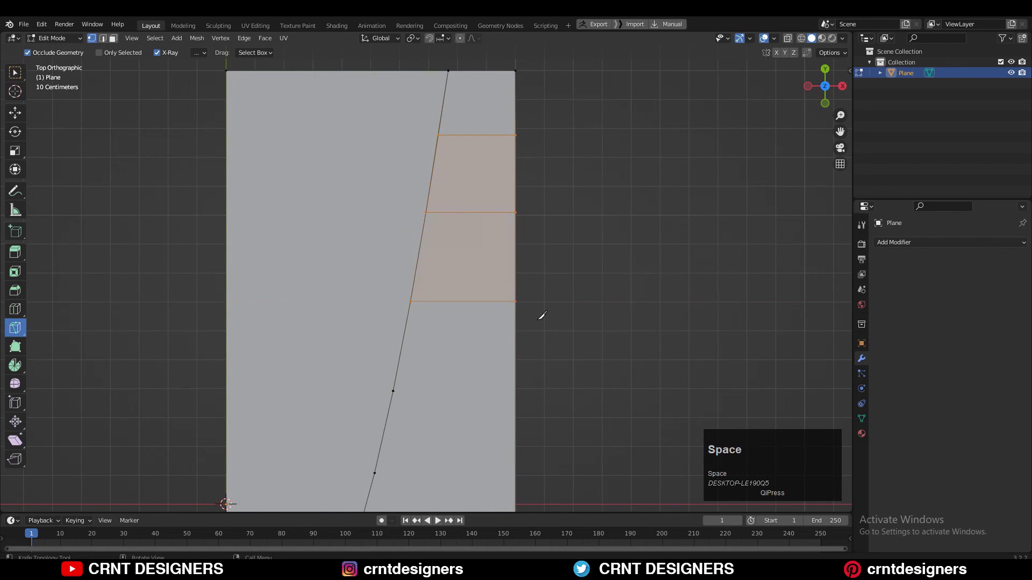
scroll(541, 316, "down", 3)
middle_click_drag(489, 377, 459, 279, "shift")
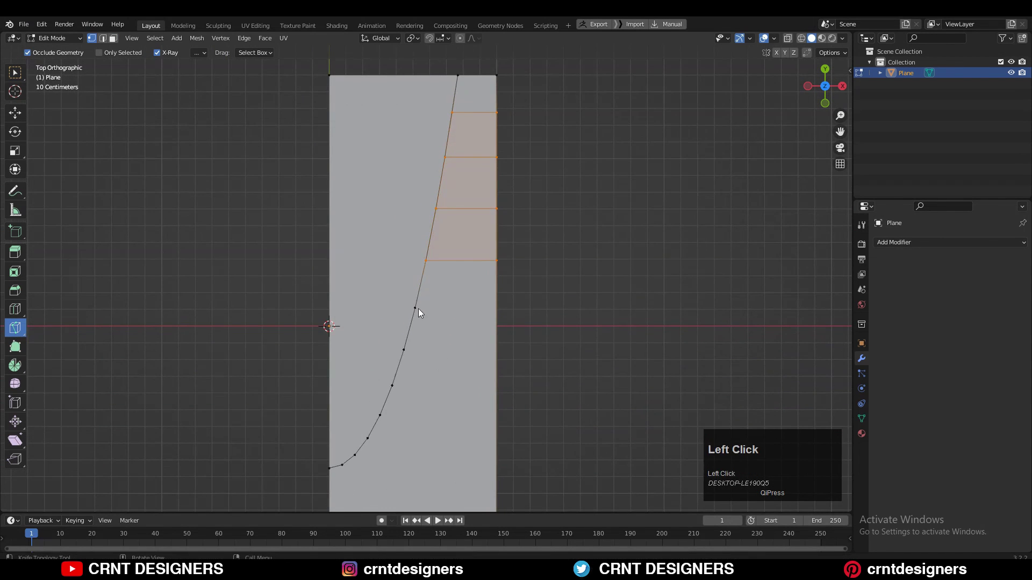
scroll(419, 310, "up", 2)
key("space")
middle_click_drag(408, 352, 469, 258, "shift")
middle_click_drag(379, 326, 431, 262, "shift")
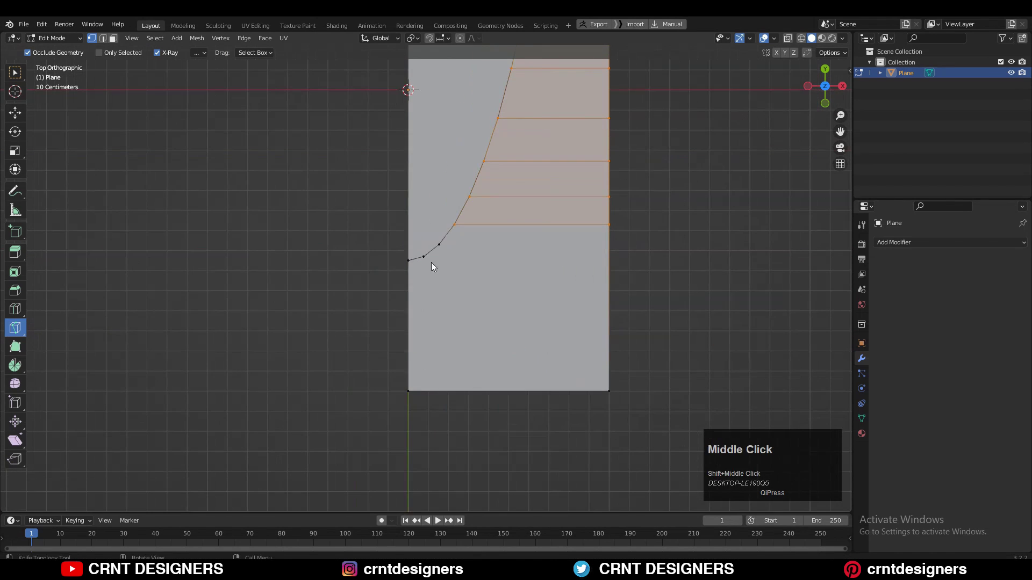
key("Return")
Merge all of the half-plane's vertices by distance to remove the duplicates along the new outer cuts.
scroll(465, 205, "down", 2)
key("a")
key("m")
left_click(525, 229)
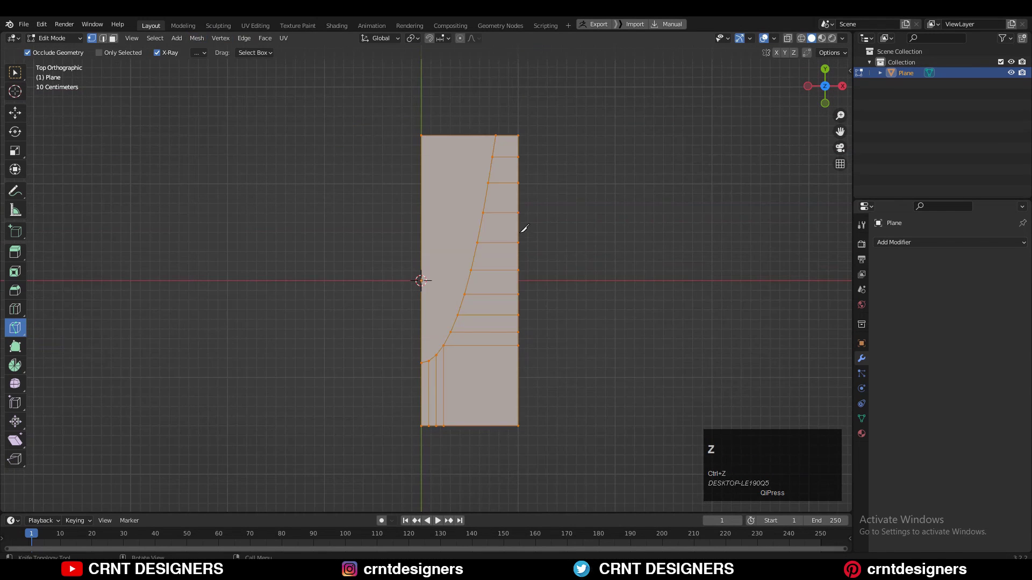
left_click(602, 262)
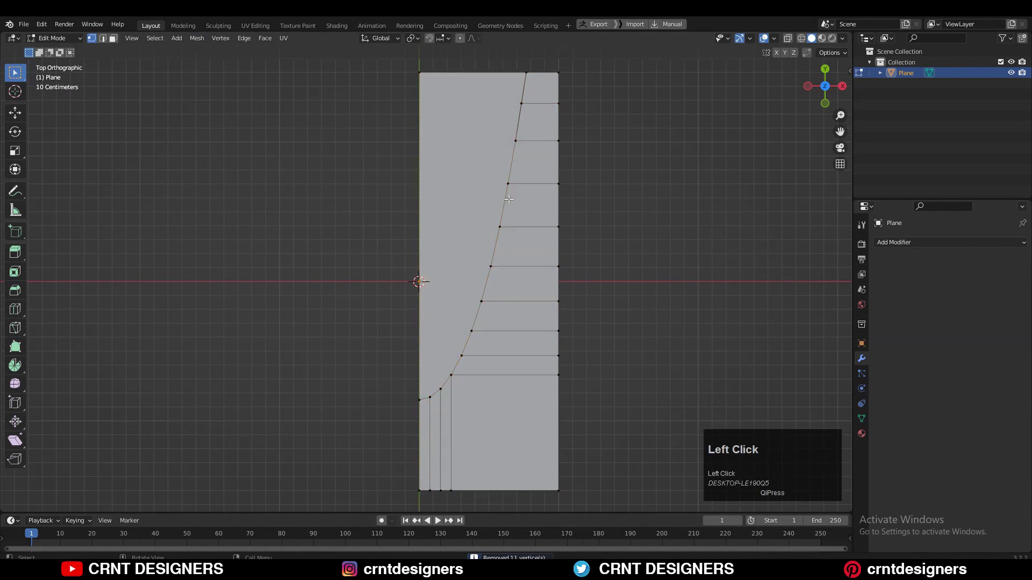
Knife-cut horizontal edges from the curve's vertices across the inner area to the centre line, aligned with the outer cuts.
scroll(602, 262, "up", 9)
key("1")
scroll(536, 264, "down", 5)
middle_click_drag(535, 263, 562, 209, "shift")
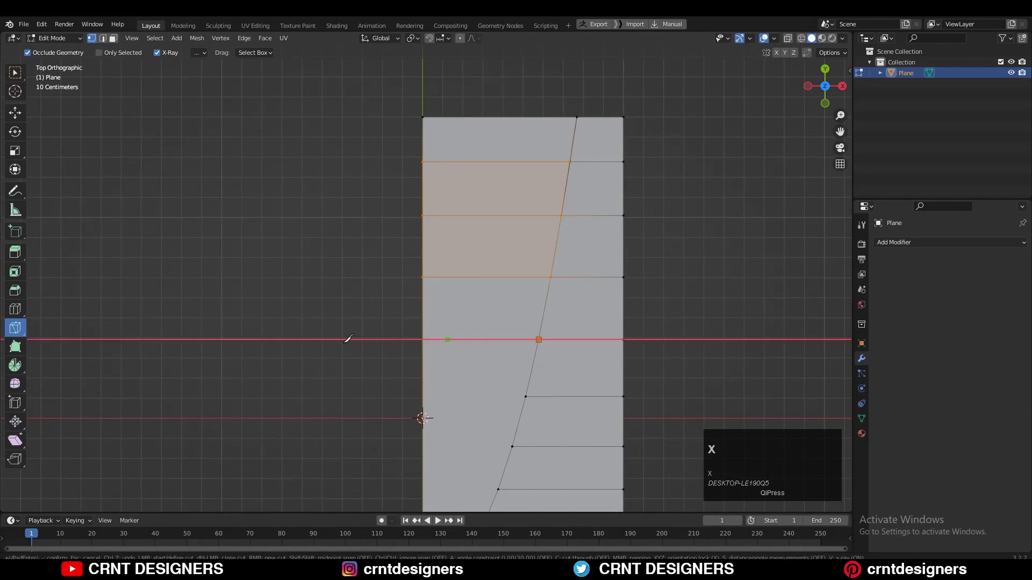
left_click(349, 338)
scroll(348, 339, "down", 1)
middle_click_drag(348, 338, 404, 255, "shift")
Select the entire mesh and merge its vertices by distance after cutting the inner area.
middle_click_drag(504, 349, 563, 263)
key("a")
key("m")
left_click(596, 240)
scroll(598, 247, "down", 3)
Symmetrize the whole mesh from +X to -X to rebuild the missing half of the plane.
key("Tab")
key("a")
key("Tab")
left_click(196, 38)
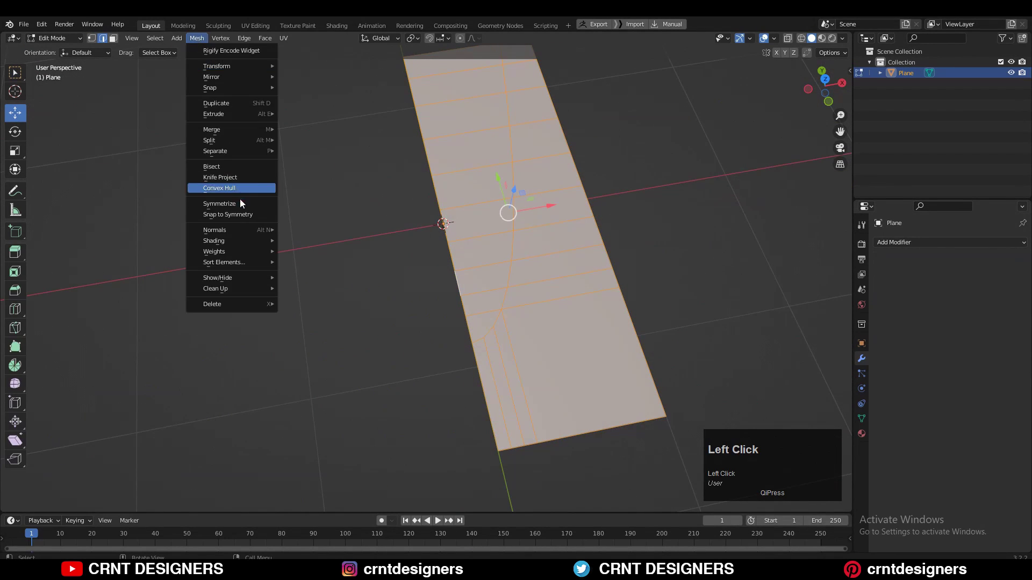
left_click(239, 198)
left_click(130, 462)
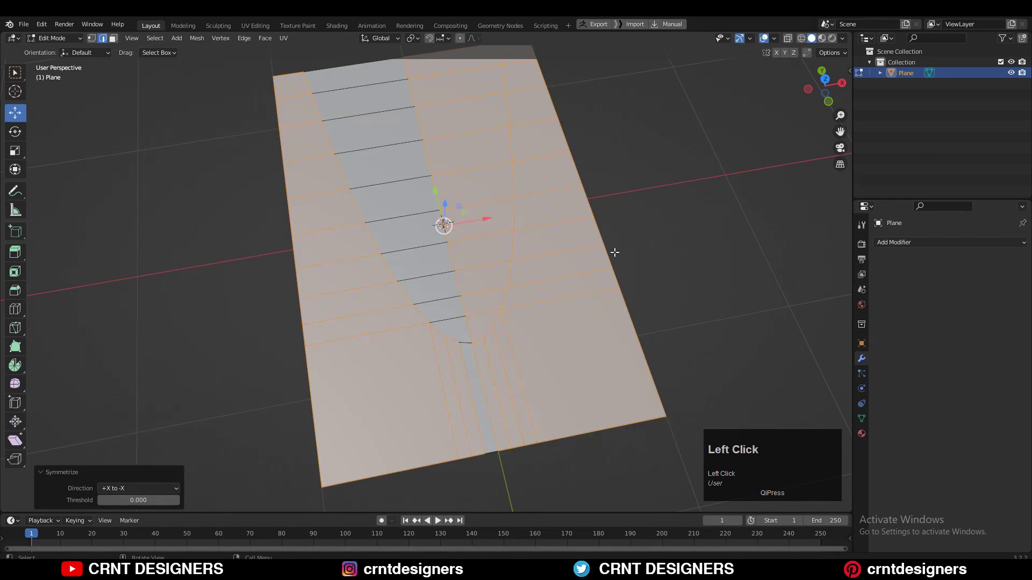
Raise the centre-line edges inside the curved outline along Z, first by about 0.07 m and then slightly more, forming a ridge.
key("2")
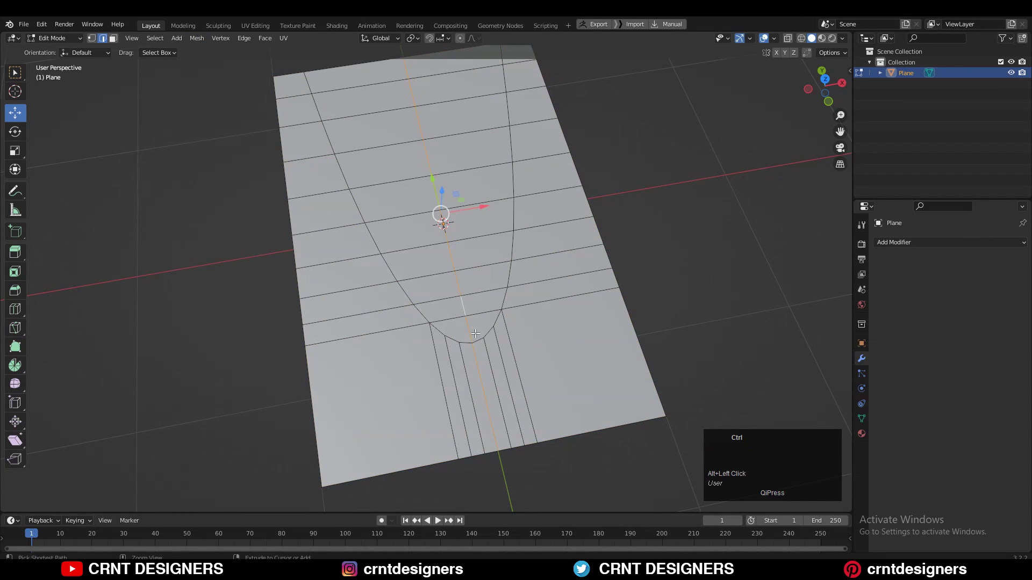
middle_click_drag(494, 329, 497, 220)
left_click_drag(485, 167, 485, 160)
left_click(839, 92)
scroll(535, 219, "up", 2)
scroll(535, 220, "up", 2)
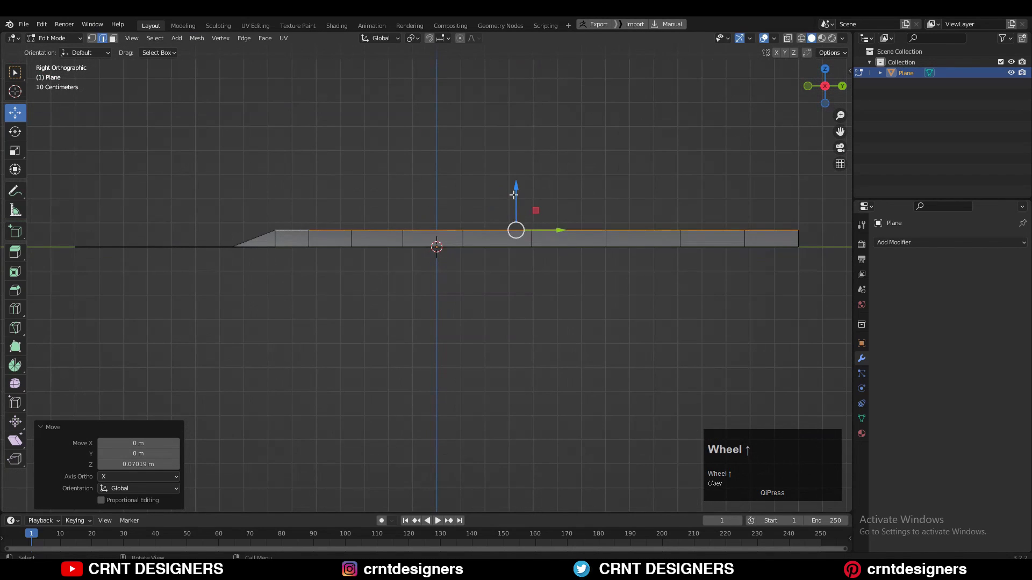
left_click_drag(516, 196, 516, 185, "shift")
Lower the ridge vertices nearest the curve's tip along Z by decreasing amounts so the profile tapers smoothly down to the plane.
middle_click_drag(126, 223, 175, 247, "shift")
key("1")
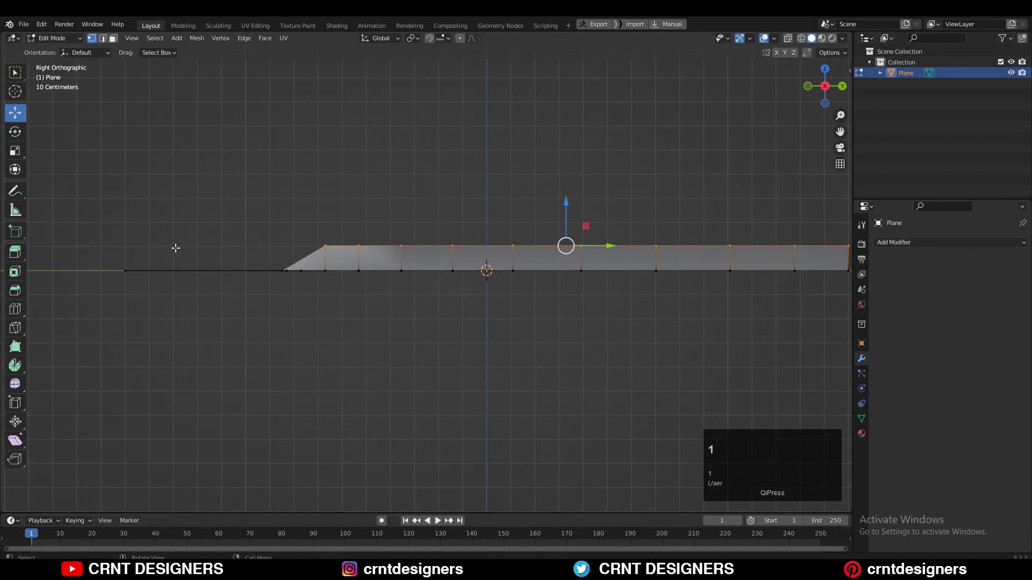
left_click_drag(326, 209, 341, 230)
scroll(362, 224, "up", 2)
key("g")
key("z")
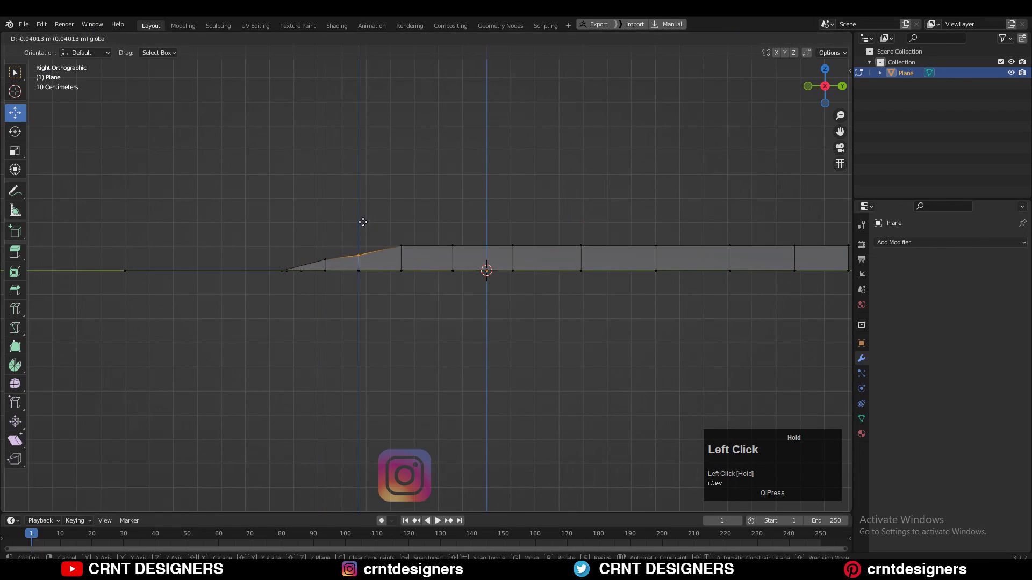
left_click(361, 237)
scroll(373, 181, "up", 2)
left_click(374, 217)
left_click(286, 227)
left_click_drag(286, 182, 284, 192, "shift")
scroll(463, 154, "down", 3)
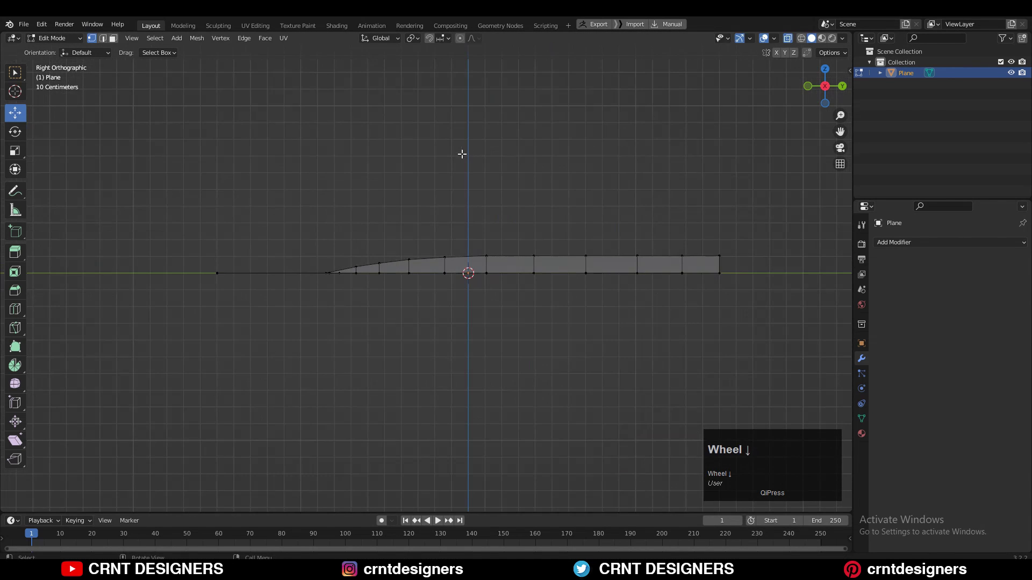
Add a centred loop cut between the ridge and the curve on the +X side and apply Set Flow to it.
middle_click_drag(463, 154, 760, 94)
left_click(825, 73)
middle_click_drag(591, 226, 447, 288)
scroll(446, 342, "up", 3)
right_click(472, 295)
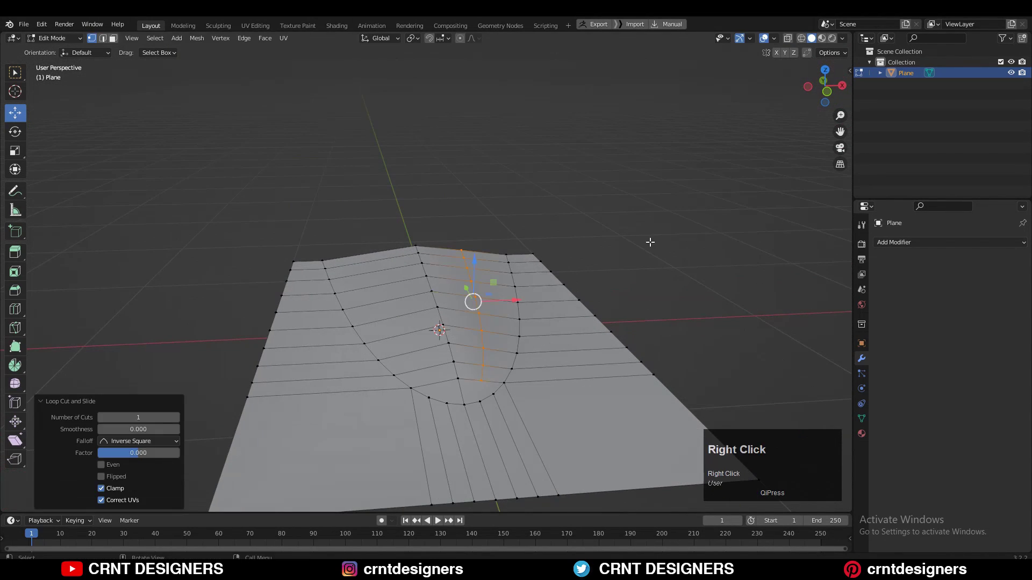
key("2")
right_click(655, 247)
left_click(631, 502)
Add a matching centred loop cut on the -X side of the ridge and apply Set Flow.
middle_click_drag(597, 319, 424, 359)
right_click(414, 332)
right_click(706, 294)
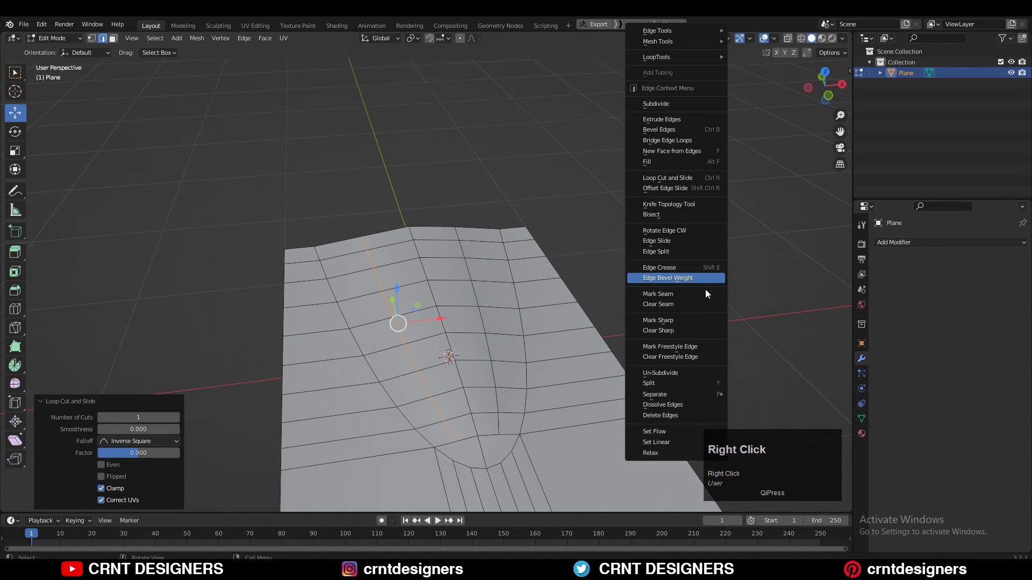
left_click(688, 436)
Connect the open lower end of each new loop to the nearby curve vertex on both sides of the tip.
middle_click_drag(678, 409, 481, 250)
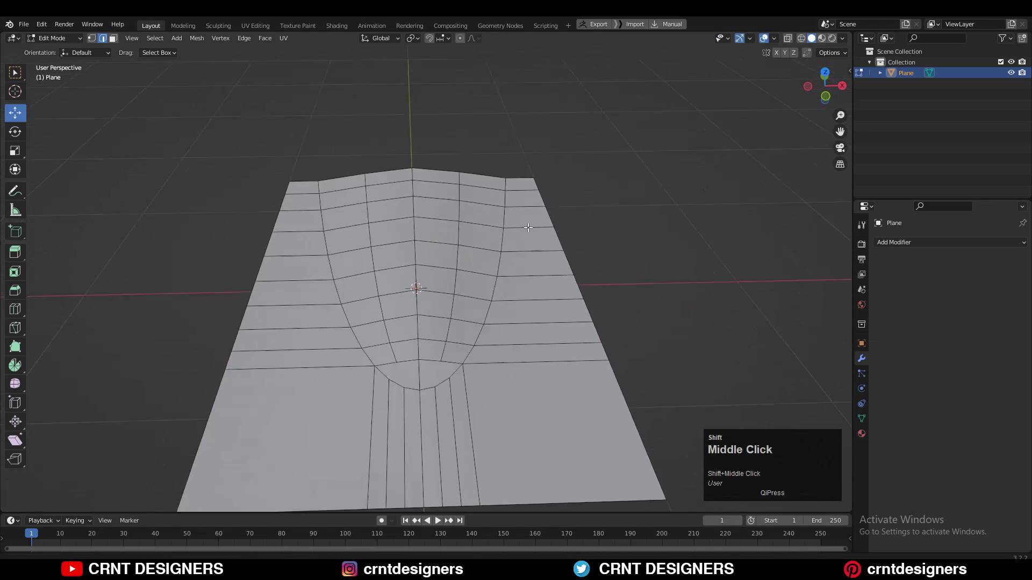
scroll(481, 250, "up", 4)
right_click(482, 283)
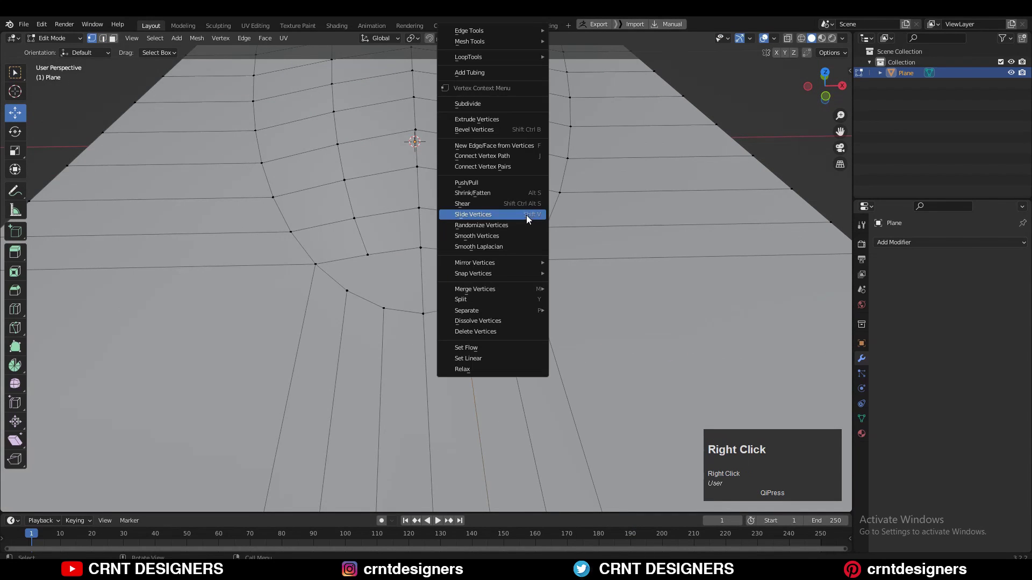
left_click(527, 176)
right_click(476, 239)
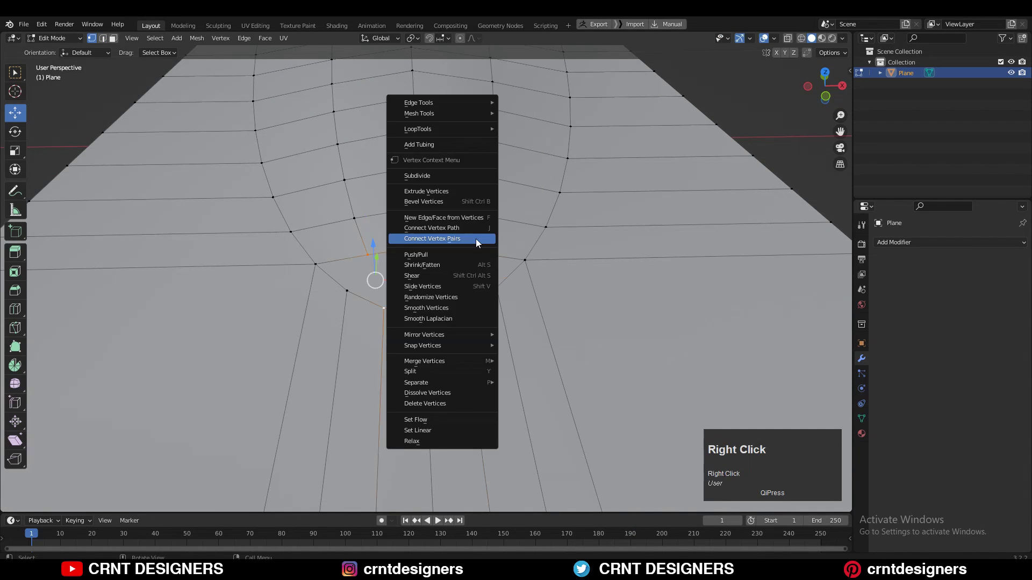
left_click(475, 239)
Inset the two central face columns from the upper edge to just below the origin by about 0.024 m, with Boundary off.
middle_click_drag(476, 238, 745, 147)
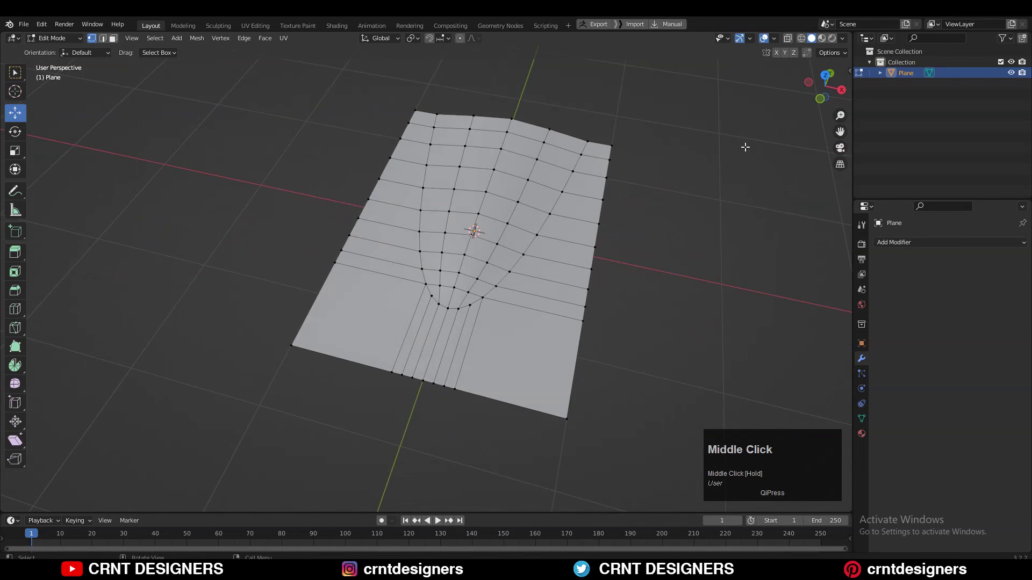
left_click(826, 78)
scroll(604, 281, "up", 2)
key("3")
left_click_drag(439, 153, 501, 285)
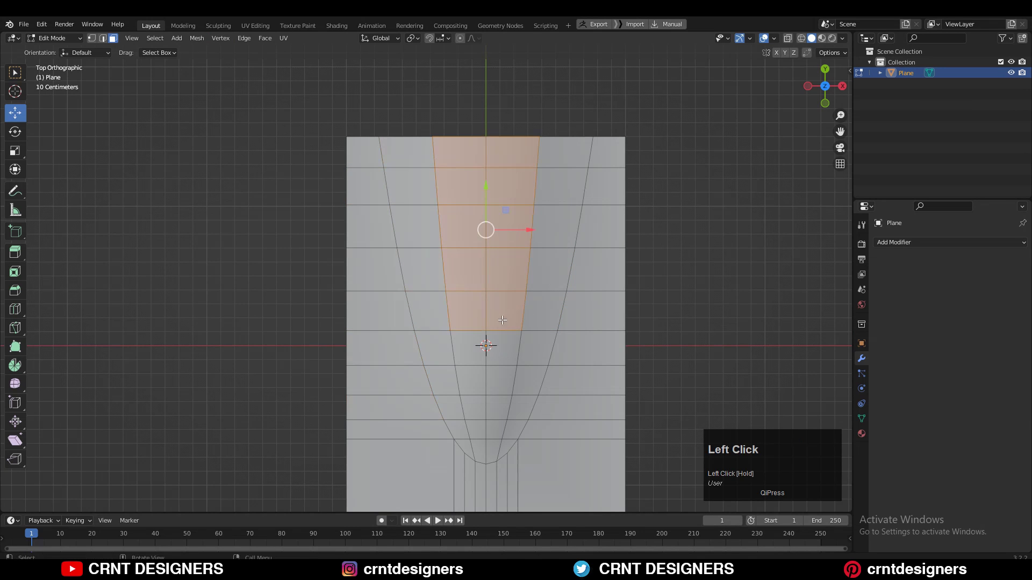
middle_click_drag(637, 280, 635, 226, "shift")
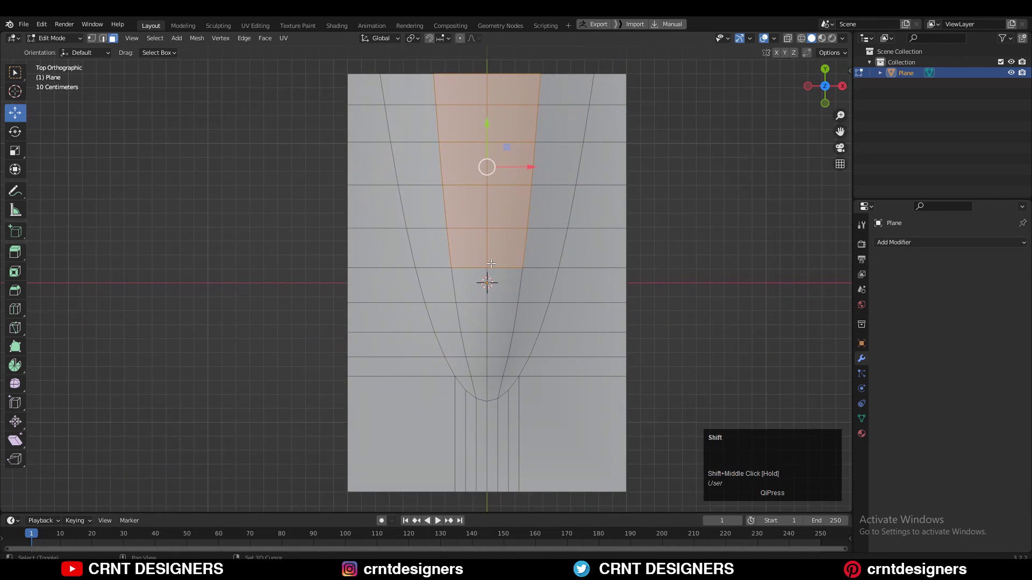
middle_click_drag(509, 288, 496, 334, "shift")
key("i")
key("b")
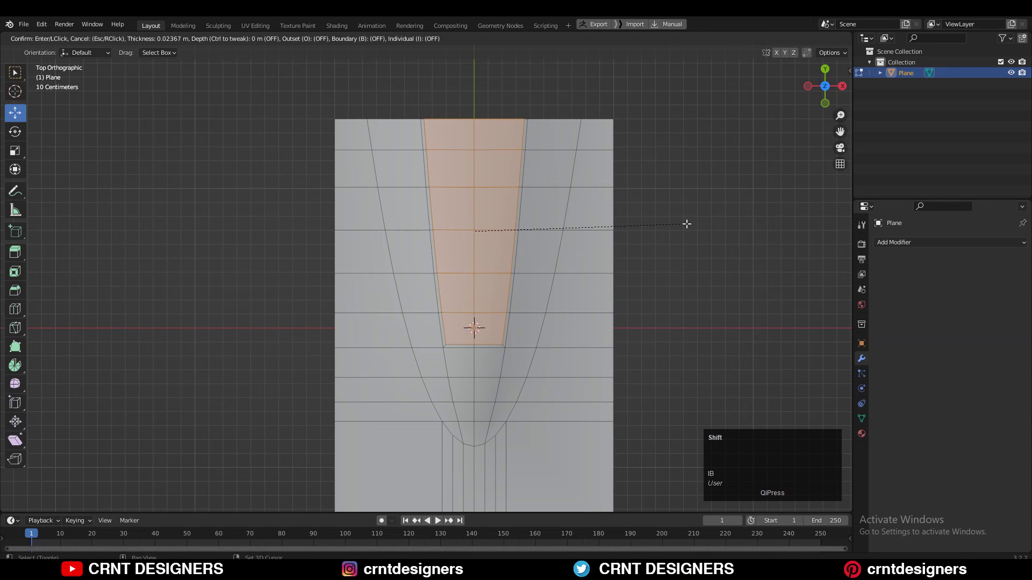
left_click(686, 224)
left_click(686, 224)
Add a centred loop cut on each side of the centre line through the inset faces.
middle_click_drag(451, 161, 452, 152, "shift")
key("ctrl+r")
left_click(454, 206)
right_click(454, 206)
key("ctrl+r")
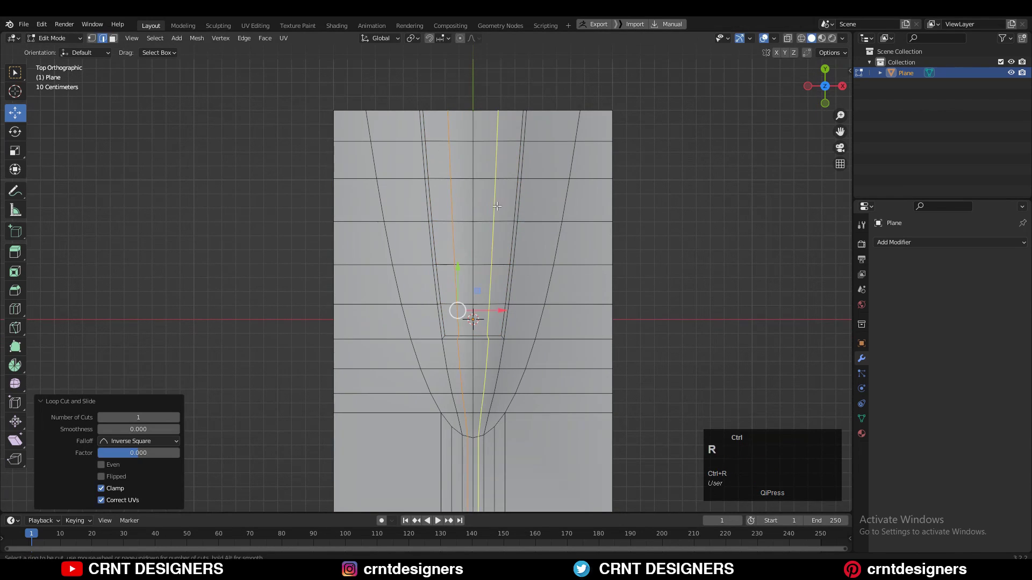
middle_click_drag(516, 311, 494, 191, "shift")
left_click(495, 192)
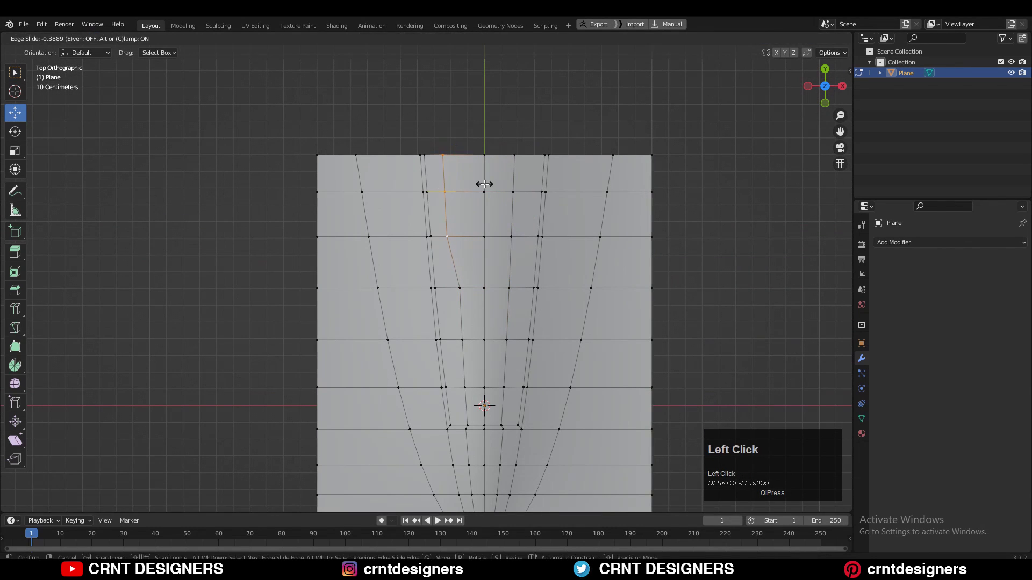
Slide the upper vertices of the new -X side loop outward toward the inset border.
key("g")
key("g")
left_click(496, 260)
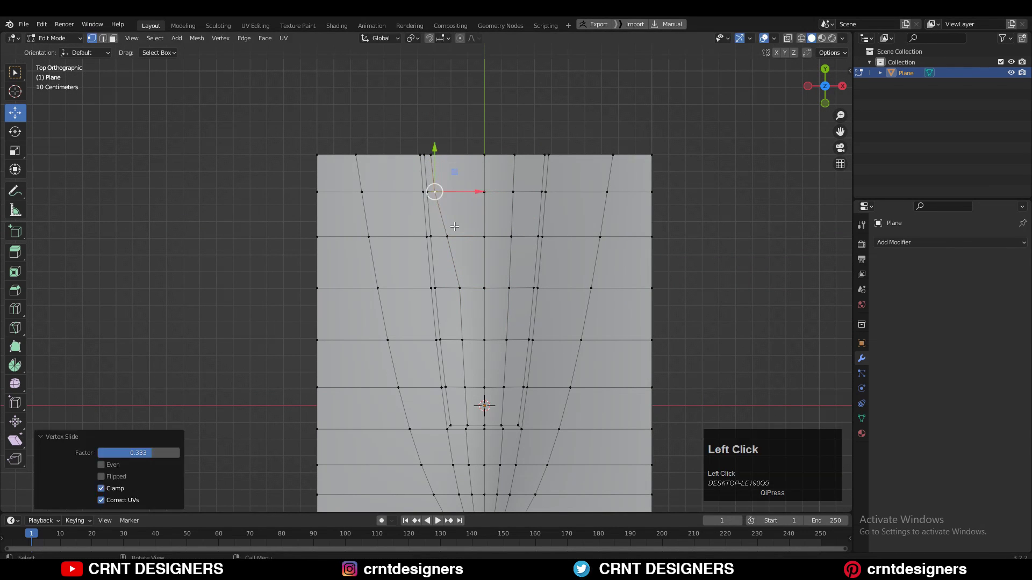
left_click(499, 216)
Symmetrize the whole mesh from -X to +X to copy the adjusted inner loop to the other side.
middle_click_drag(499, 215, 502, 133, "shift")
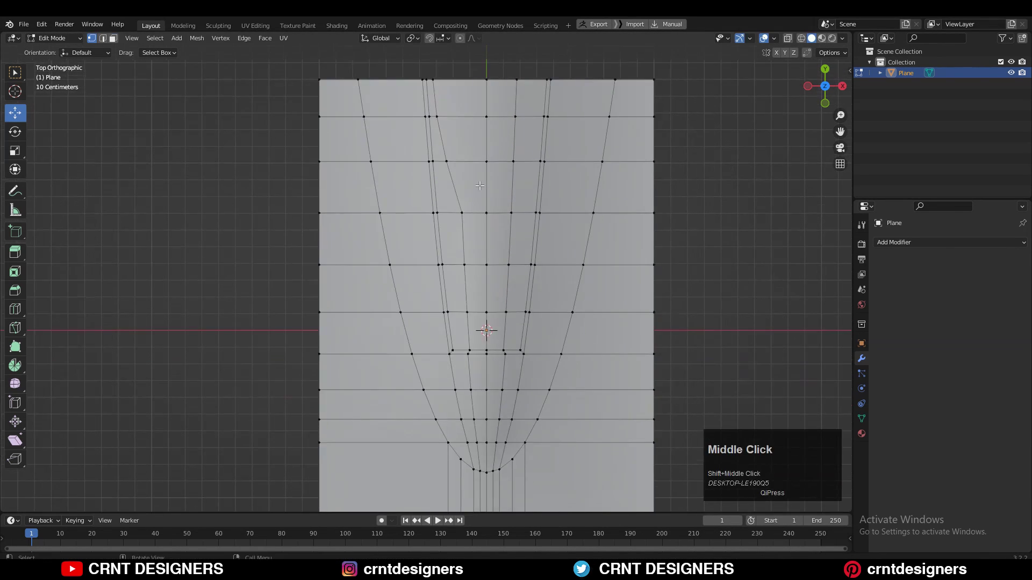
key("a")
left_click(196, 38)
left_click(215, 203)
left_click(138, 488)
left_click(138, 476)
Fine-tune the upper bend of the -X inner loop by sliding its second, third and fourth vertices along their horizontal edges.
middle_click_drag(430, 108, 430, 190, "shift")
left_click(421, 189)
scroll(467, 157, "up", 1)
key("g")
key("g")
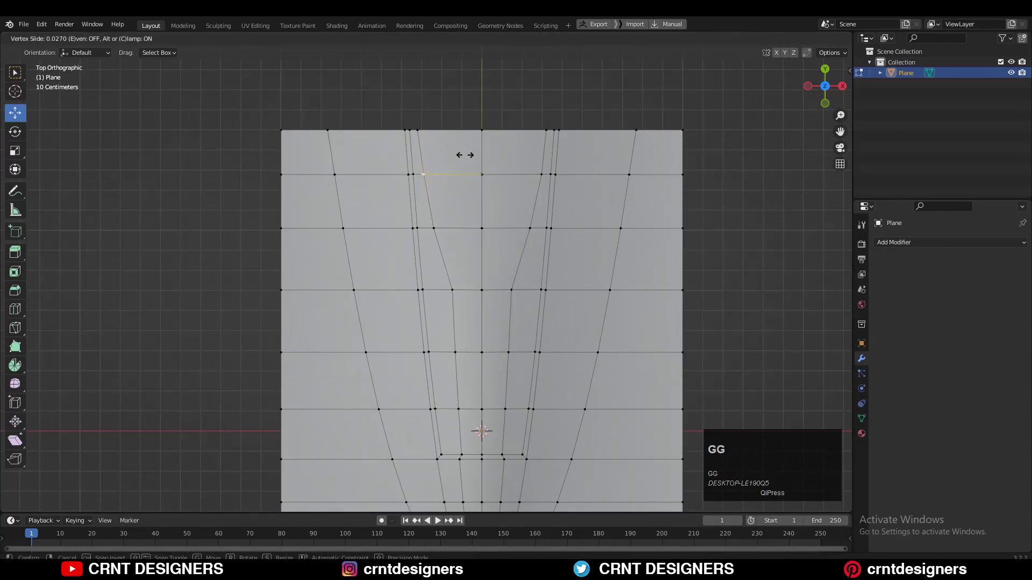
right_click(468, 157)
middle_click_drag(468, 161, 468, 124, "shift")
key("g")
key("g")
left_click(484, 183)
left_click(442, 252)
key("g")
key("g")
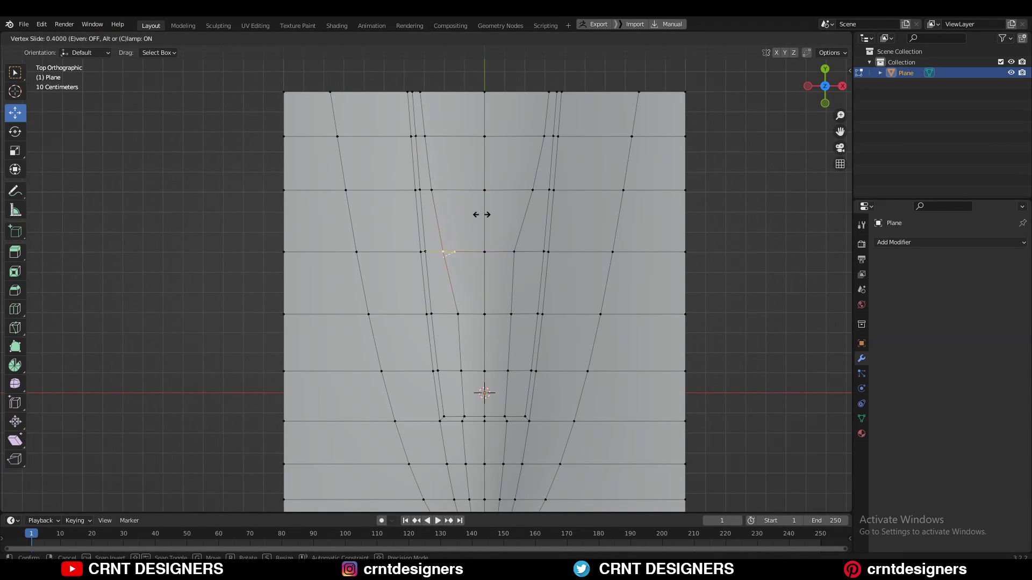
right_click(480, 216)
left_click(431, 190)
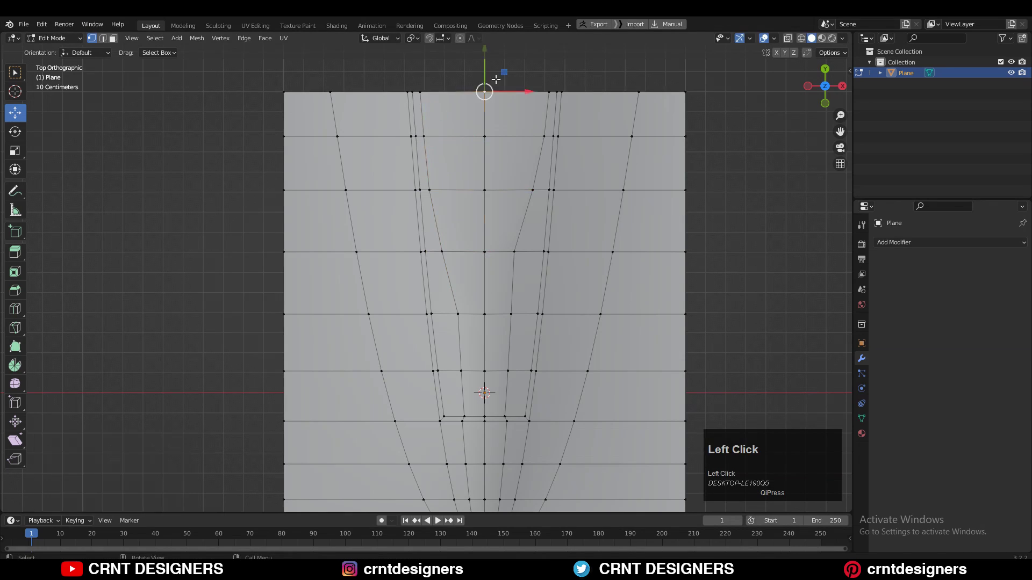
Symmetrize the mesh again so the +X inner loop matches the fine-tuned bend.
key("a")
left_click(197, 38)
left_click(240, 185)
scroll(491, 336, "down", 2)
Reroute the outer inner-loop end near the tip on the -X side to the adjacent curve vertex farther from the centre.
right_click(496, 281)
key("Escape")
key("2")
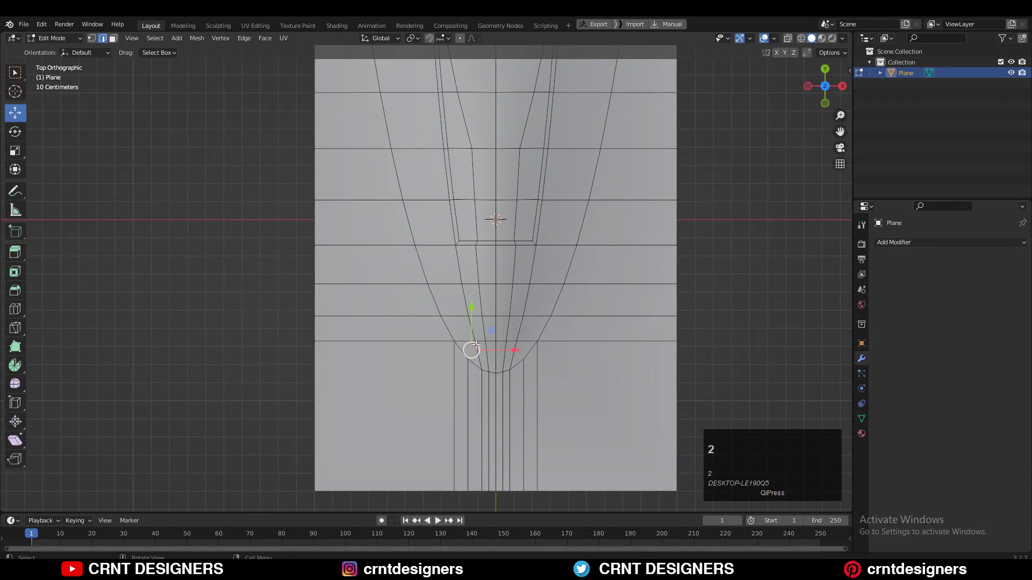
left_click(475, 345)
Connect the -X loop nearest the centre to the next curve vertex outward at the tip and dissolve its old end edge.
key("1")
left_click(484, 340)
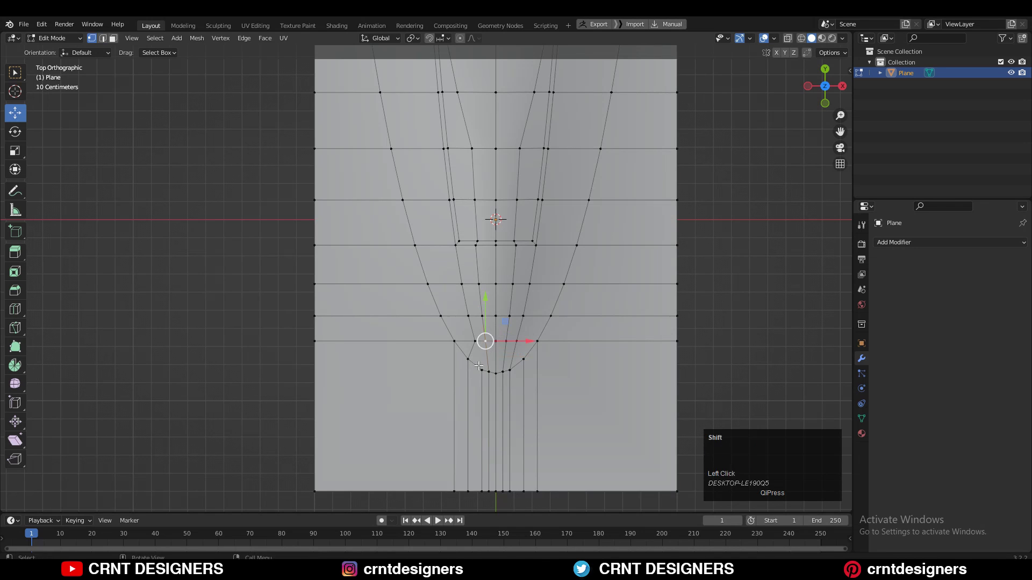
right_click(518, 272)
key("Escape")
key("2")
left_click(487, 356)
key("ctrl+x")
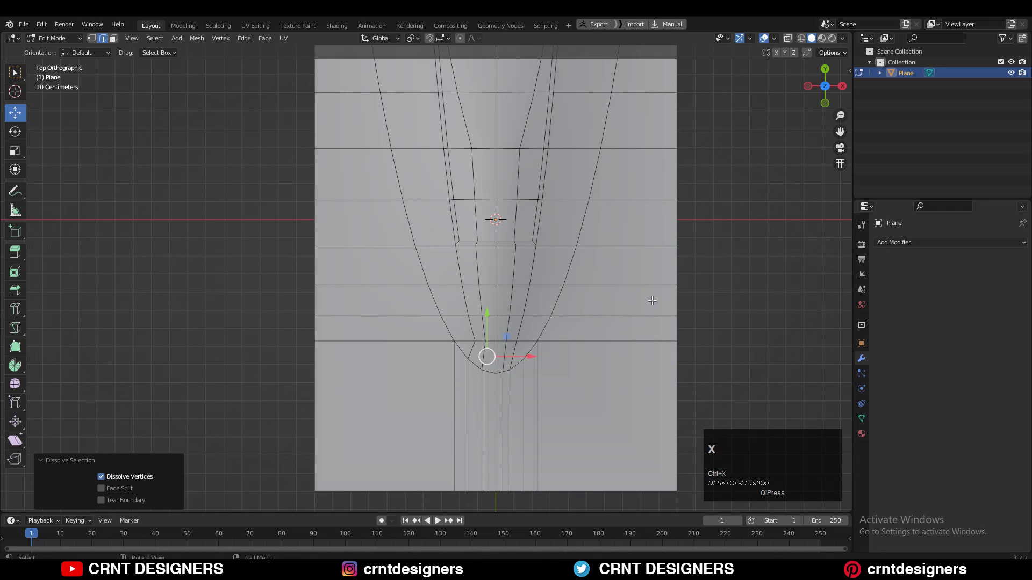
Examine the bulge's side profile from the left orthographic view, briefly checking it with see-through display.
middle_click_drag(652, 301, 648, 261, "shift")
key("w")
middle_click_drag(477, 275, 649, 186)
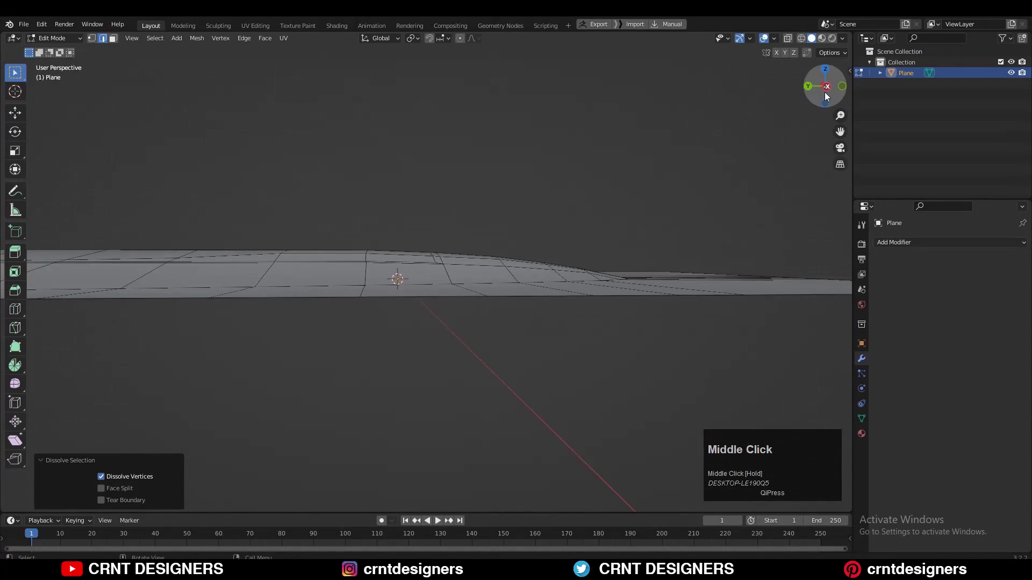
left_click(825, 92)
left_click(787, 38)
left_click(787, 38)
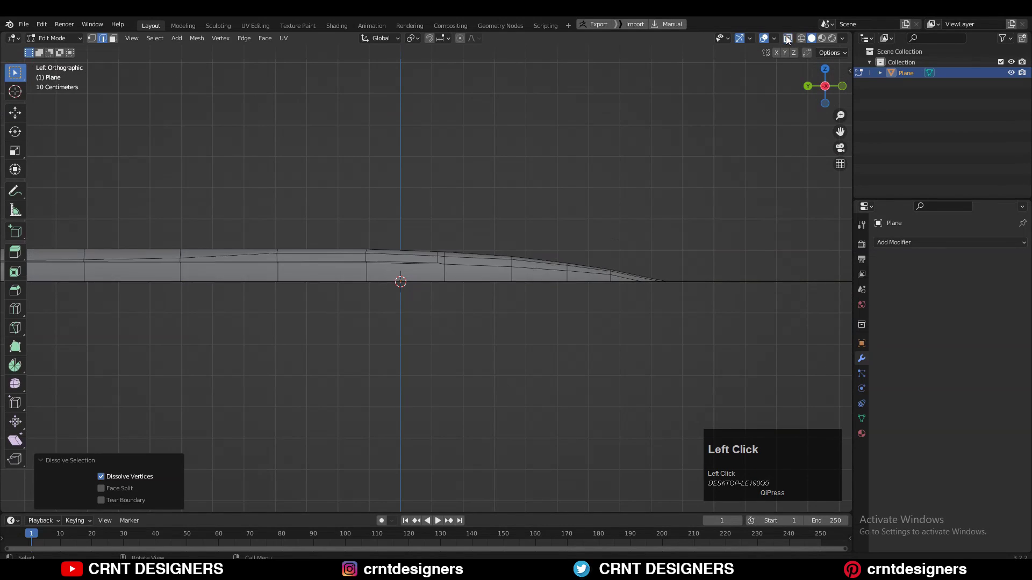
mouse_move(537, 242)
middle_mouse_down()
mouse_move(483, 177)
mouse_move(473, 215)
mouse_move(529, 212)
mouse_move(517, 240)
middle_mouse_up()
Separate the central panel's faces and the border faces surrounding it into two objects of their own.
key("3")
left_click(470, 227)
scroll(469, 227, "down", 3)
key("p")
left_click(536, 217)
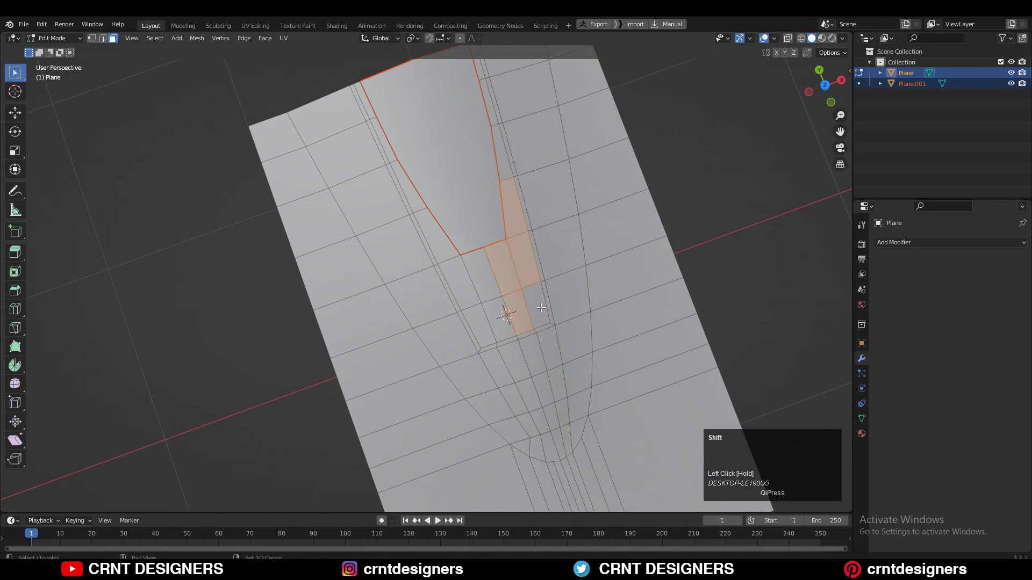
left_click(481, 74, "shift")
middle_click_drag(482, 73, 565, 239)
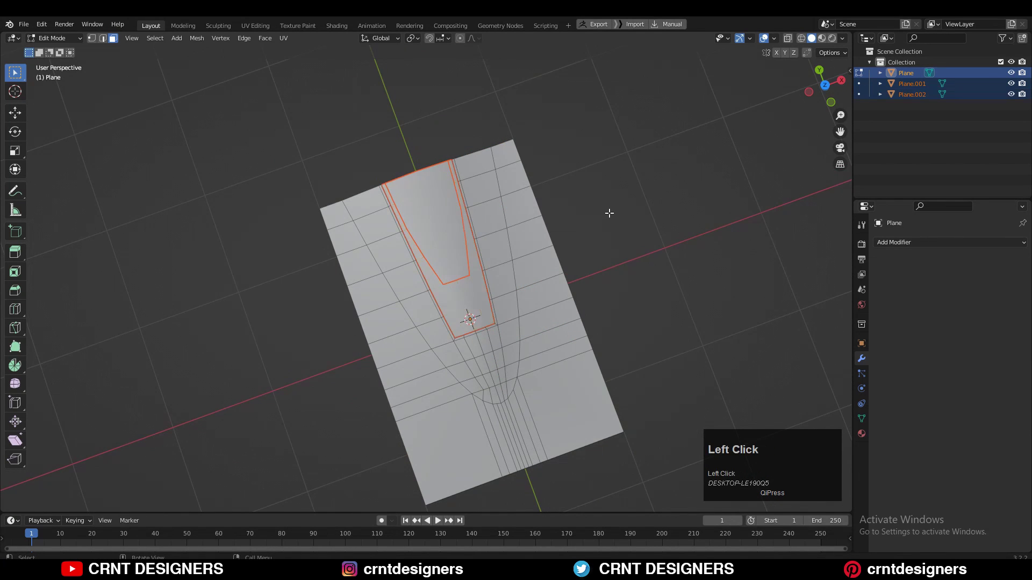
Add a Catmull-Clark Subdivision modifier at level 2 to the plane and both separated pieces.
middle_click_drag(609, 213, 575, 253)
key("Tab")
left_click(633, 222)
middle_click_drag(633, 221, 527, 317)
scroll(579, 250, "up", 4)
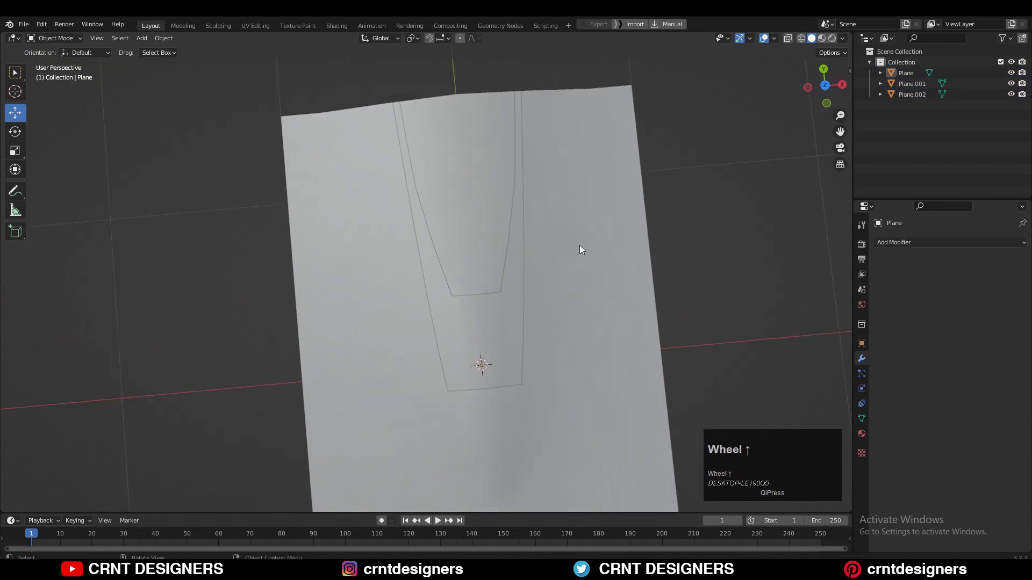
left_click(578, 275)
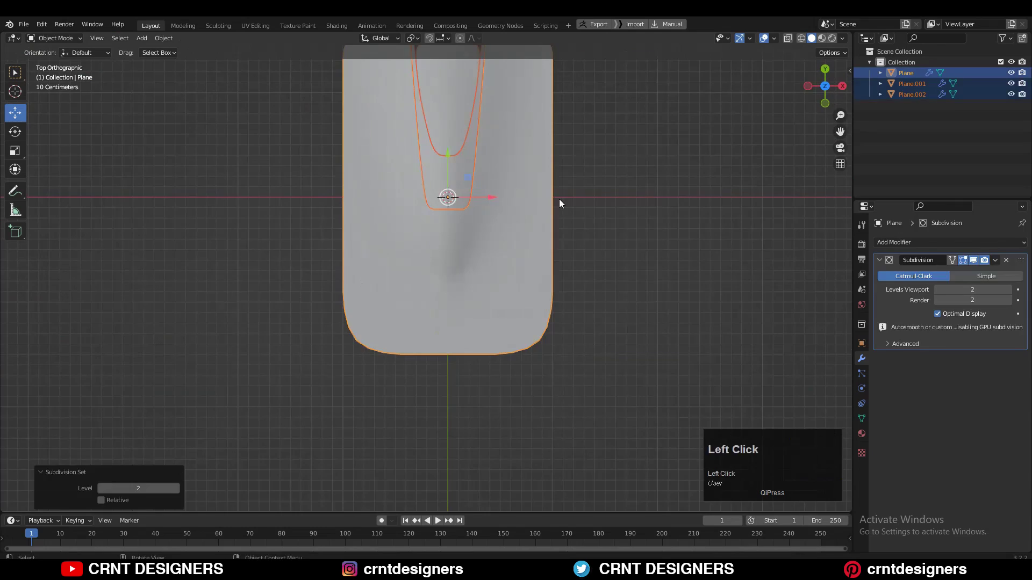
middle_click_drag(559, 200, 639, 216, "shift")
left_click(589, 304)
middle_click_drag(640, 277, 518, 276)
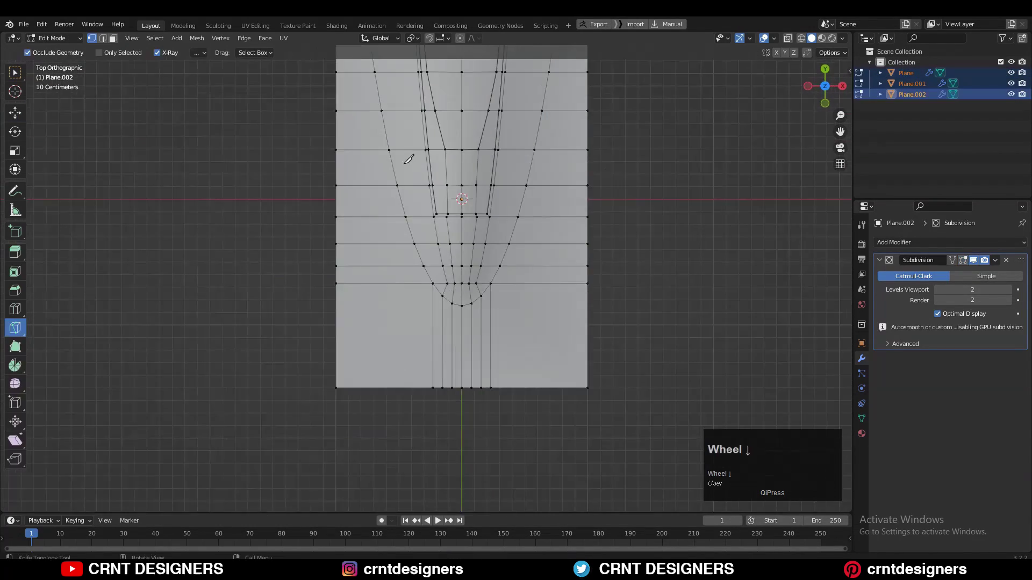
Knife a support cut just inside the bulge's outer curve around the -X half of the tip, ending on the centreline.
middle_click_drag(423, 166, 428, 276, "shift")
scroll(377, 333, "up", 4)
left_click(323, 307)
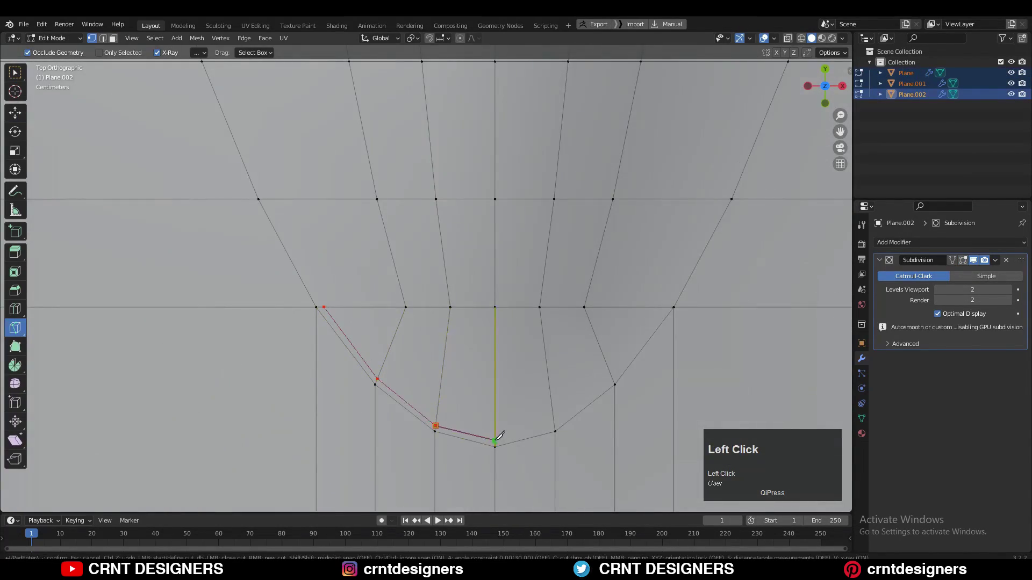
key("Return")
Continue the support cut just inside the outer curve along the bulge's -X side up to the plane's far +Y edge.
middle_click_drag(329, 301, 414, 361, "shift")
middle_click_drag(296, 119, 341, 203, "shift")
scroll(426, 375, "up", 4)
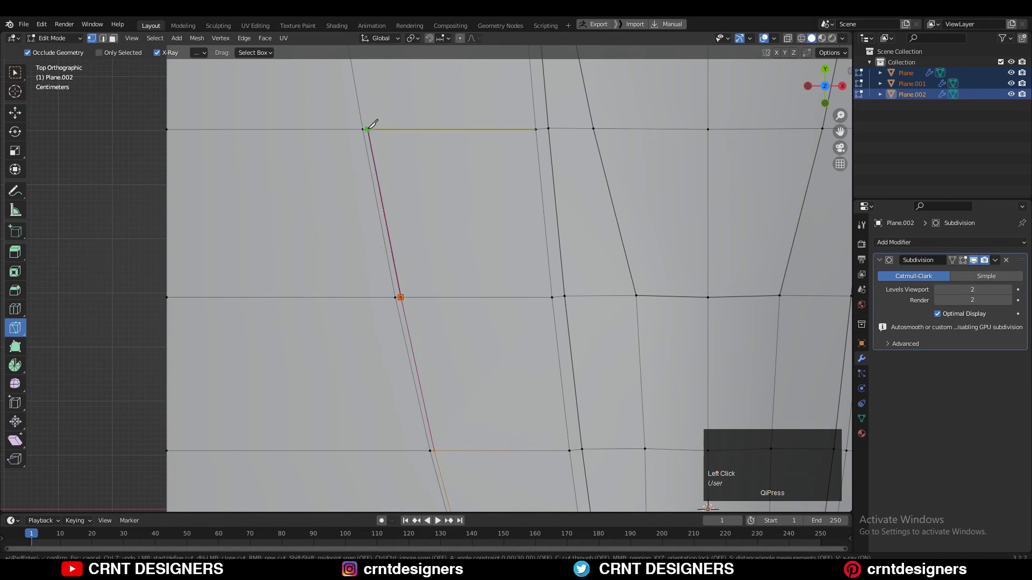
left_click(369, 126)
scroll(438, 316, "down", 2)
middle_click_drag(423, 272, 456, 324, "shift")
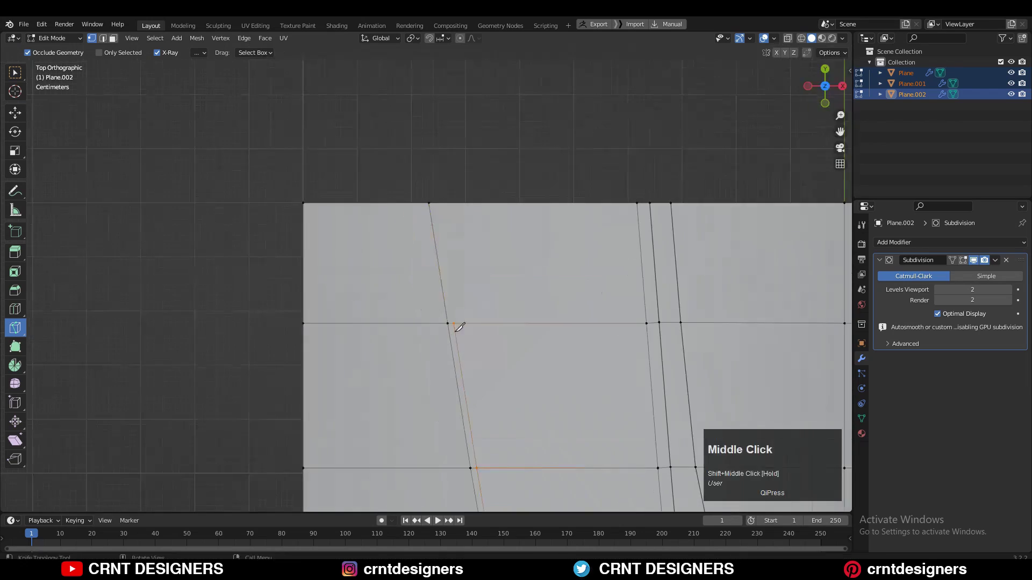
scroll(424, 203, "up", 2)
key("Return")
left_click(475, 199, "shift")
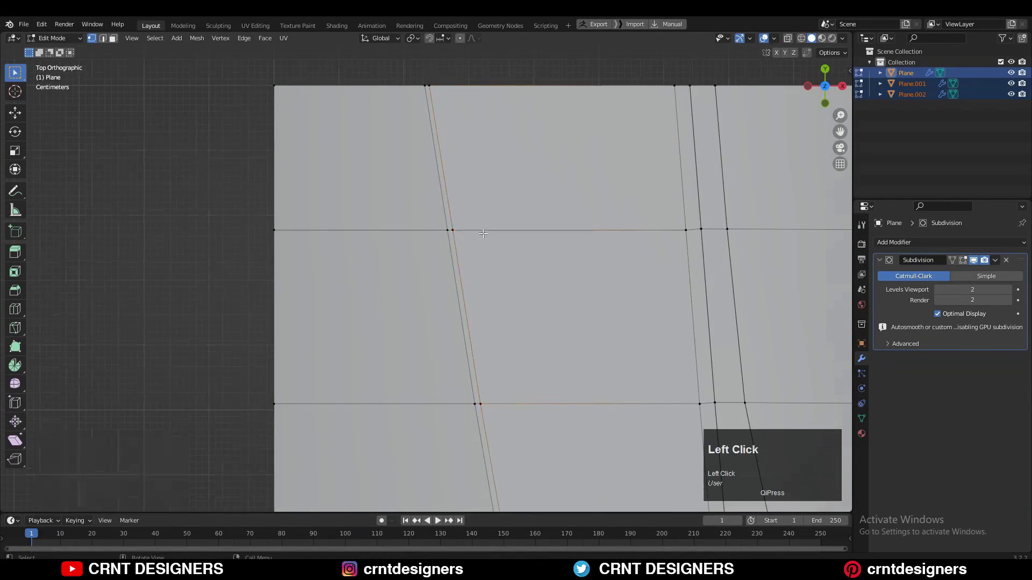